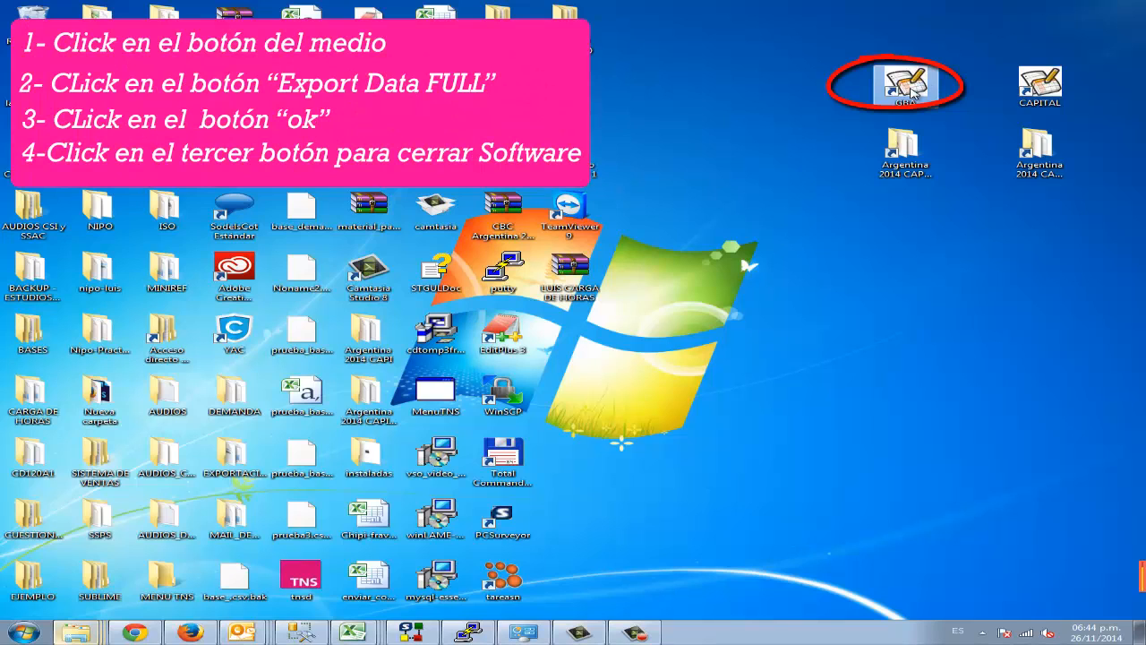
Step: Launch the GBA survey application, export its respondent data with Export Data (Full), and close the application
double_click(907, 85)
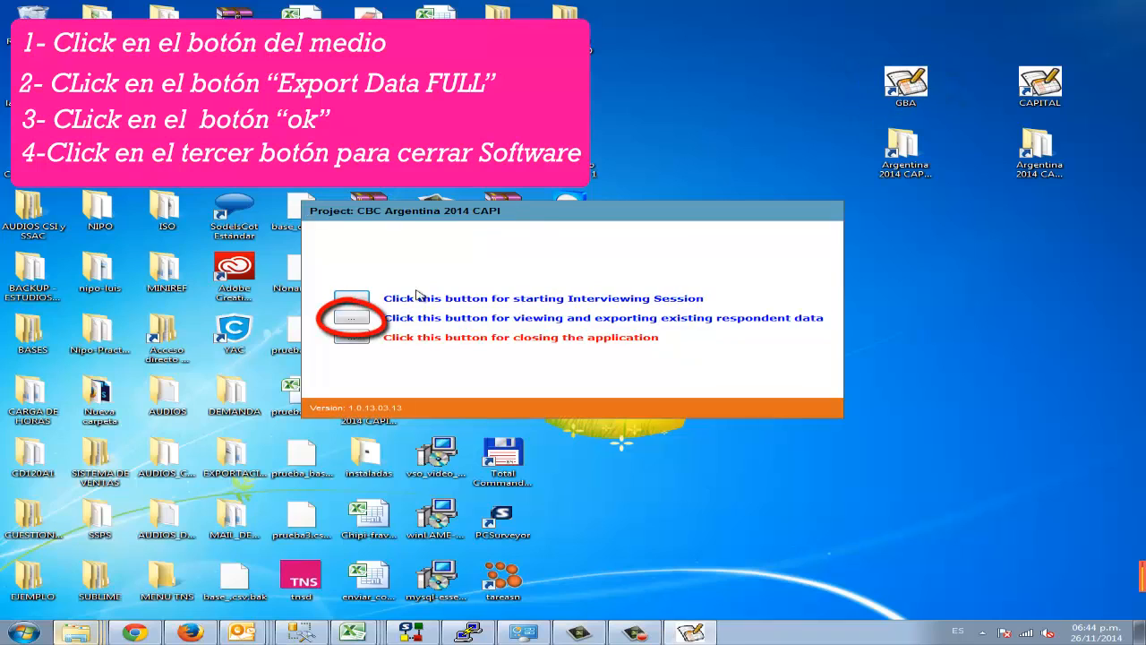
click(352, 318)
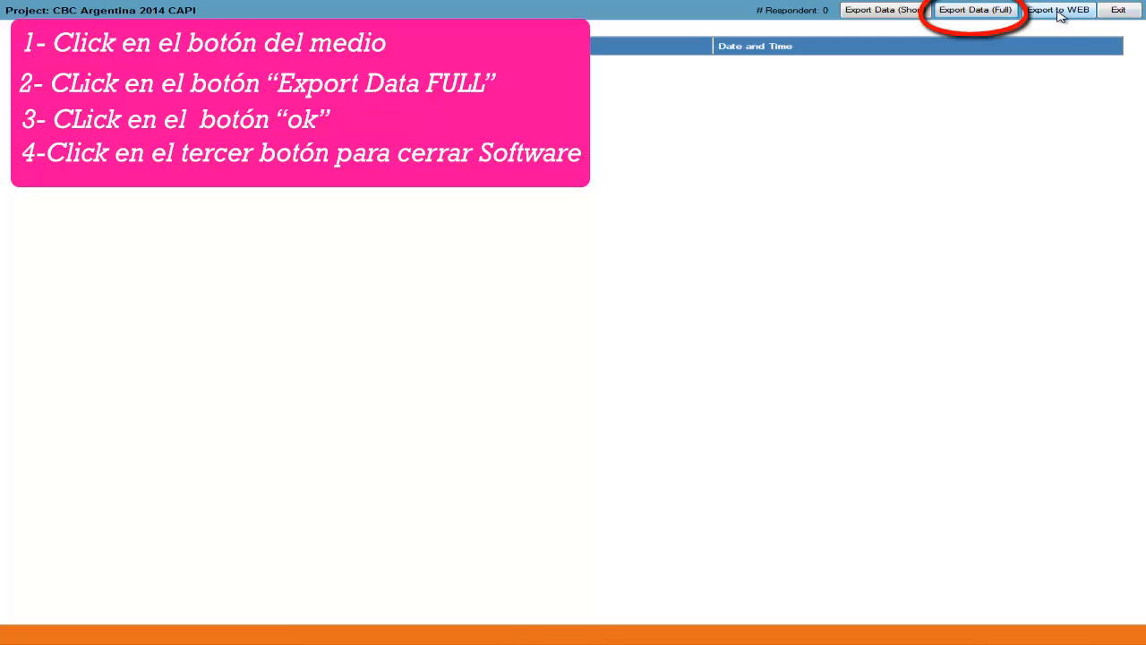
click(977, 16)
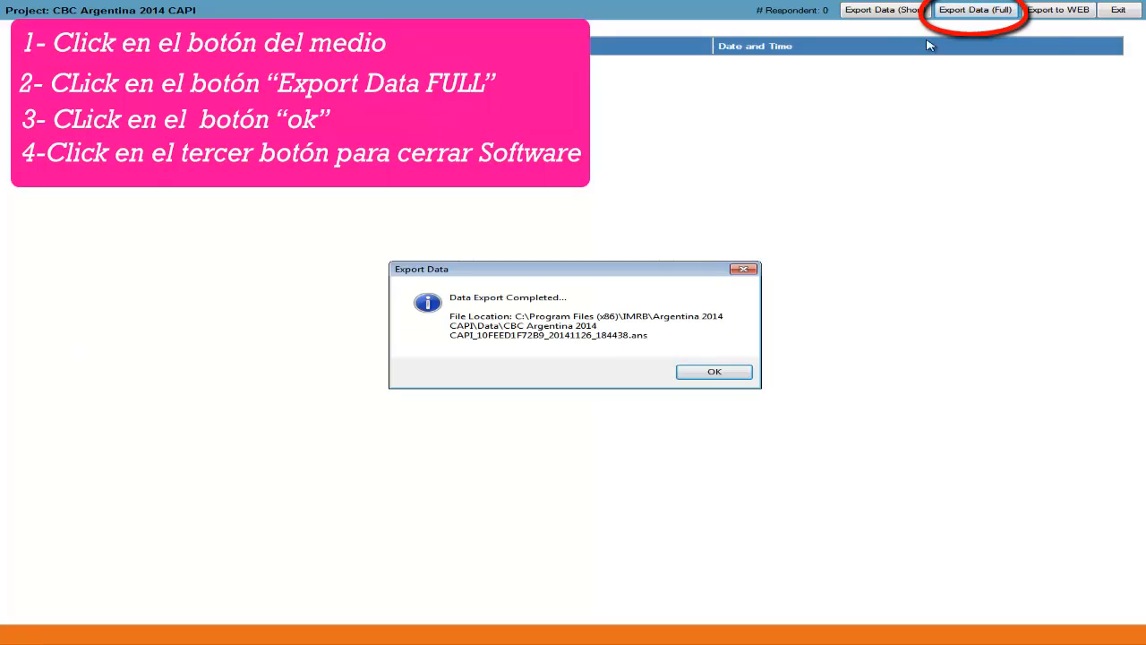
click(714, 374)
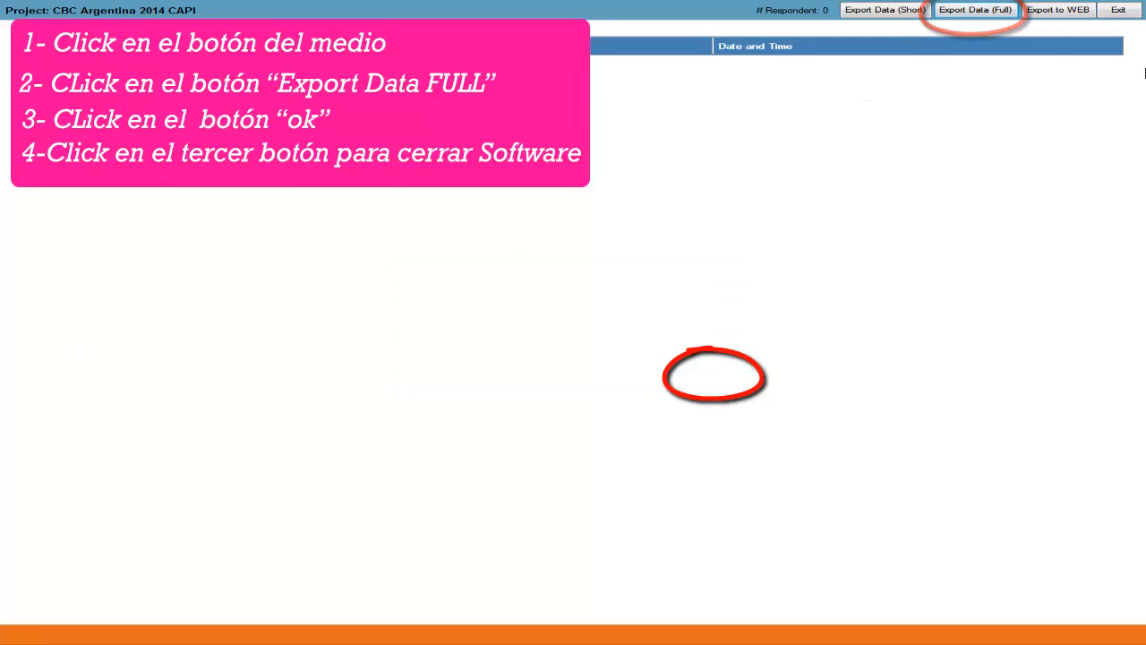
click(1117, 11)
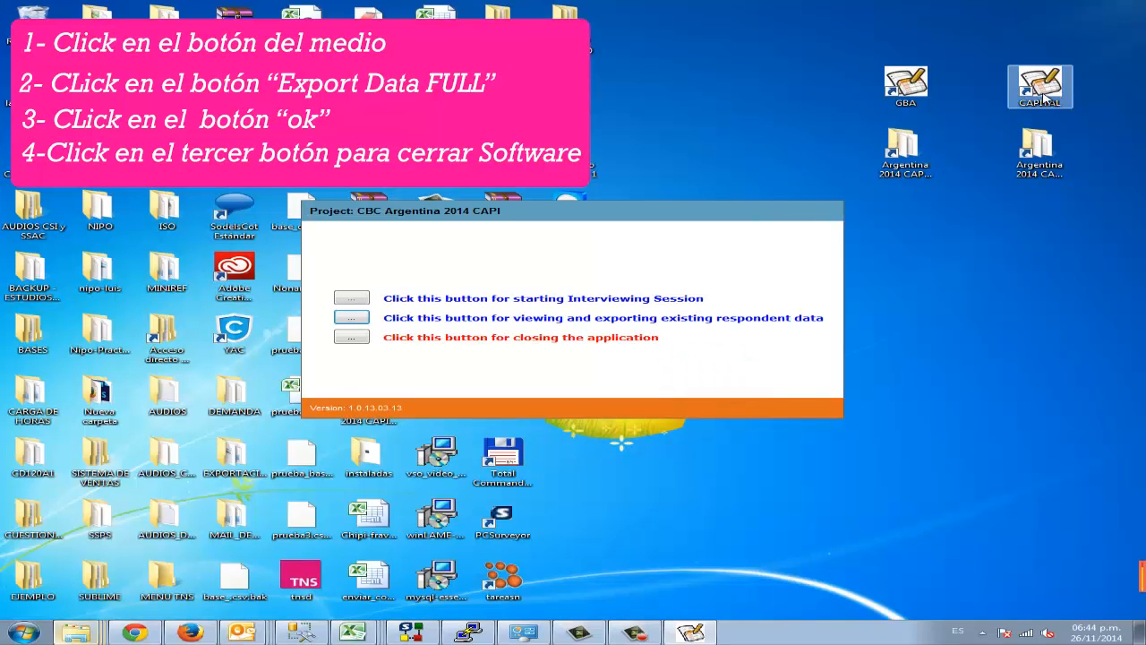
click(351, 337)
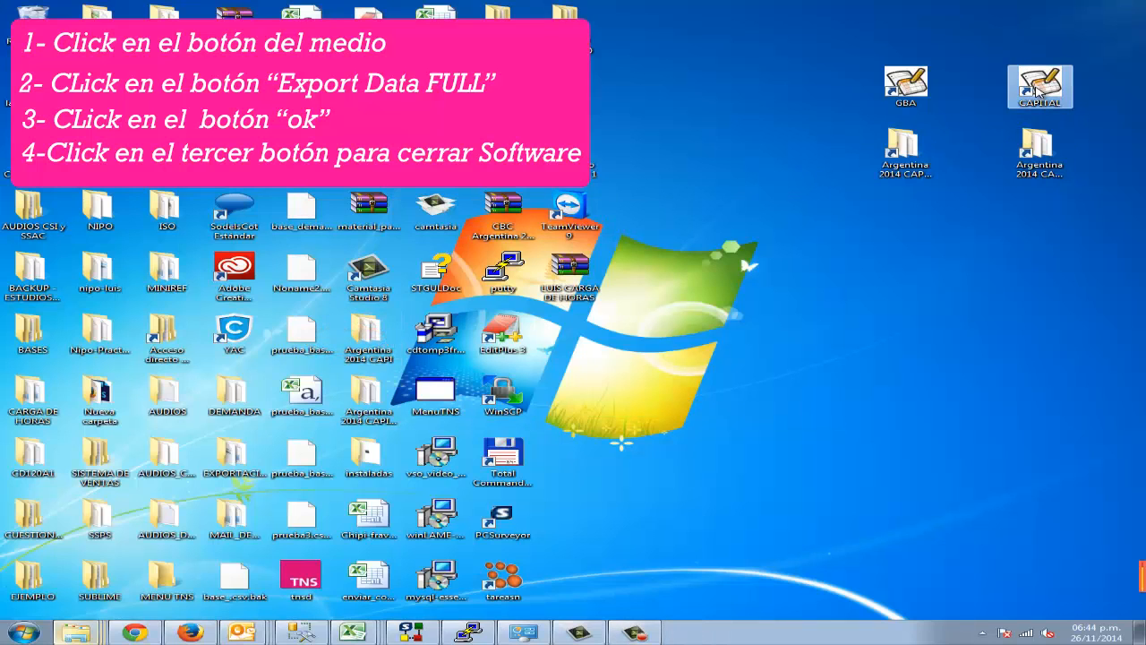
Step: Launch the CAPITAL survey application, export its respondent data with Export Data (Full), and close the application
double_click(1065, 84)
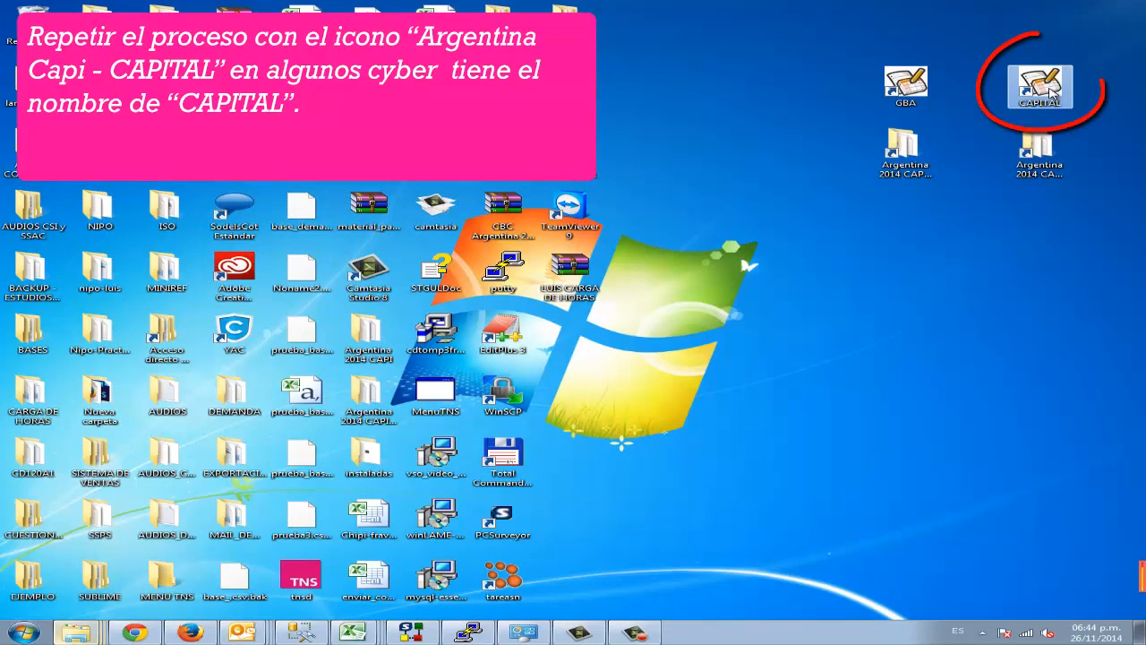
click(351, 317)
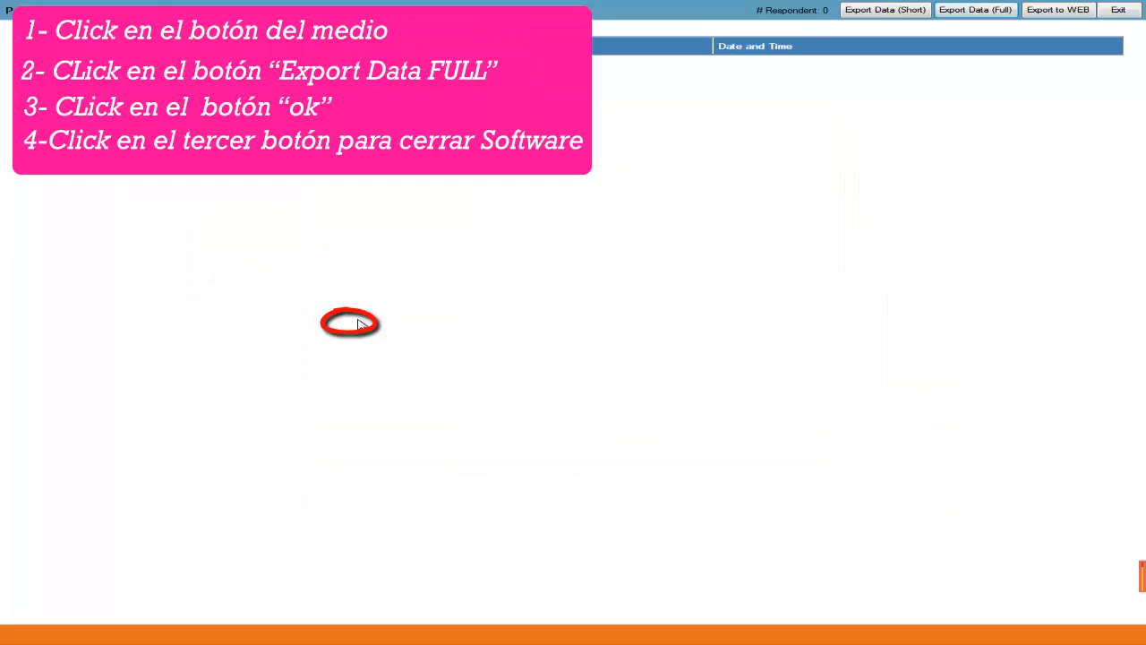
click(982, 12)
click(725, 371)
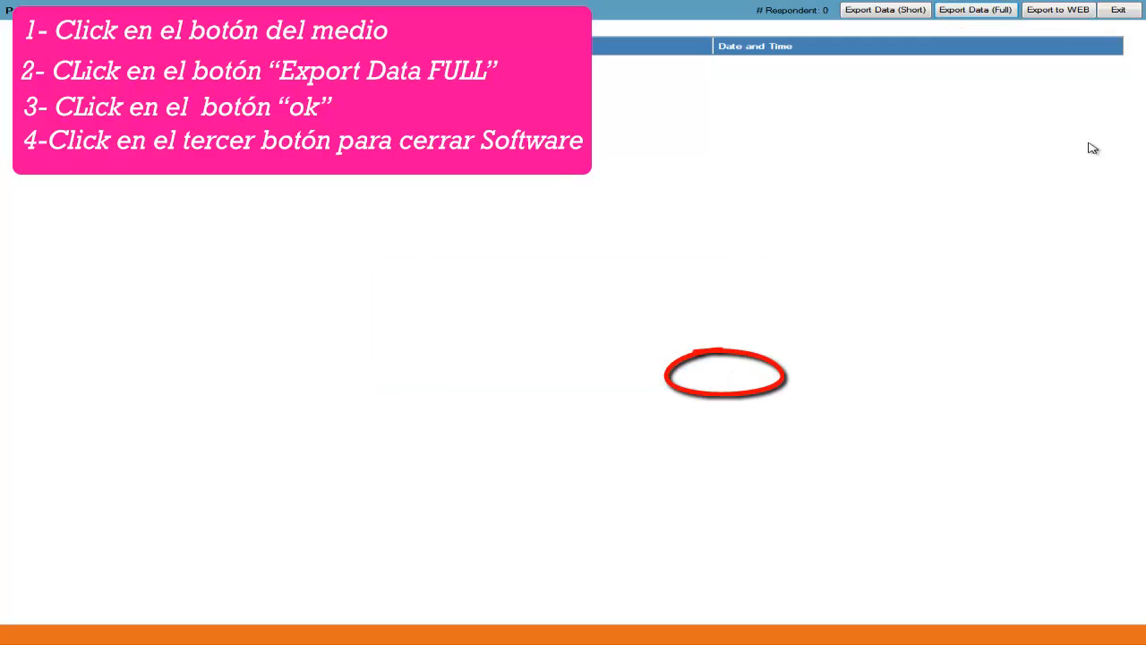
click(1118, 10)
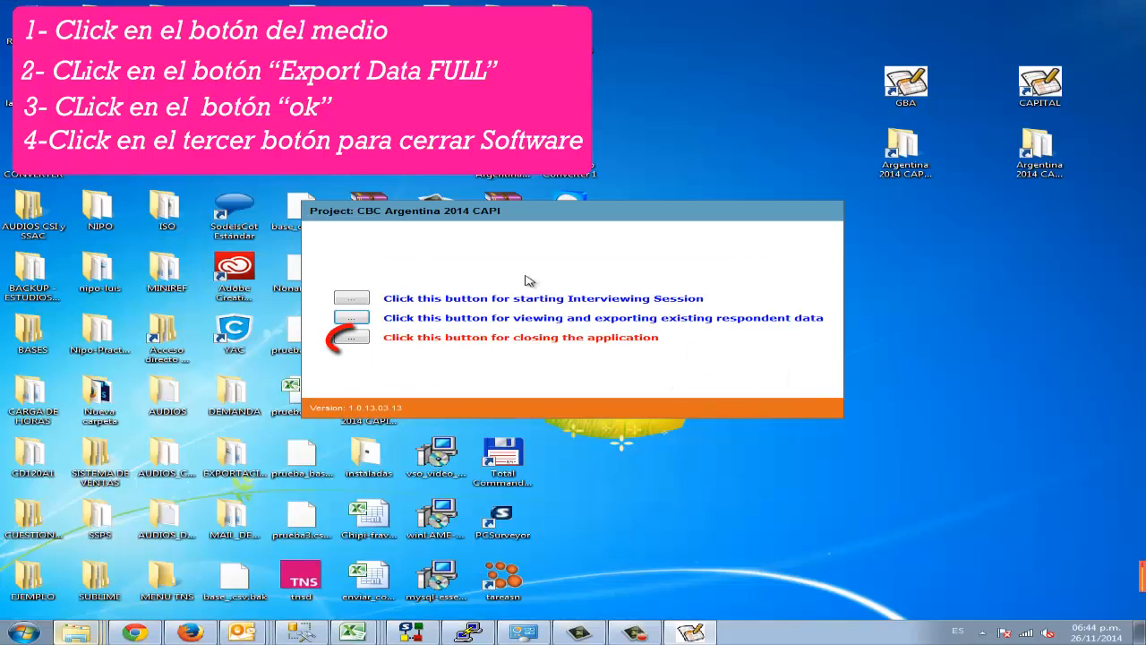
click(351, 337)
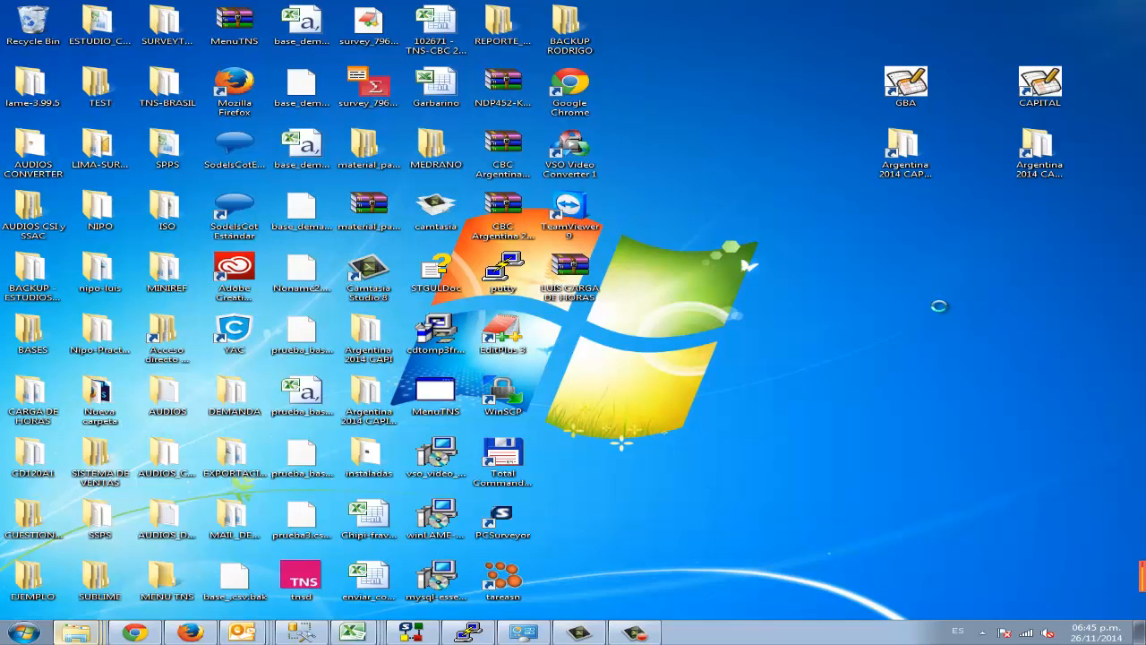
Step: Create a new folder in the empty area of the desktop below the Argentina 2014 CAPI shortcuts
right_click(940, 308)
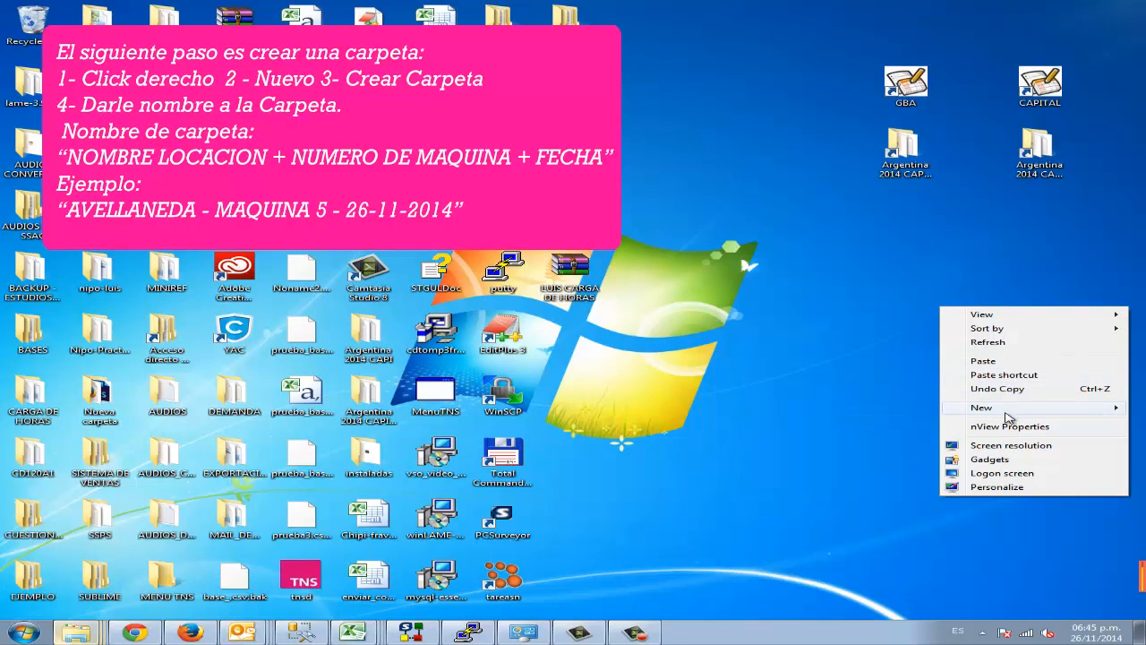
mouse_move(1003, 414)
click(847, 410)
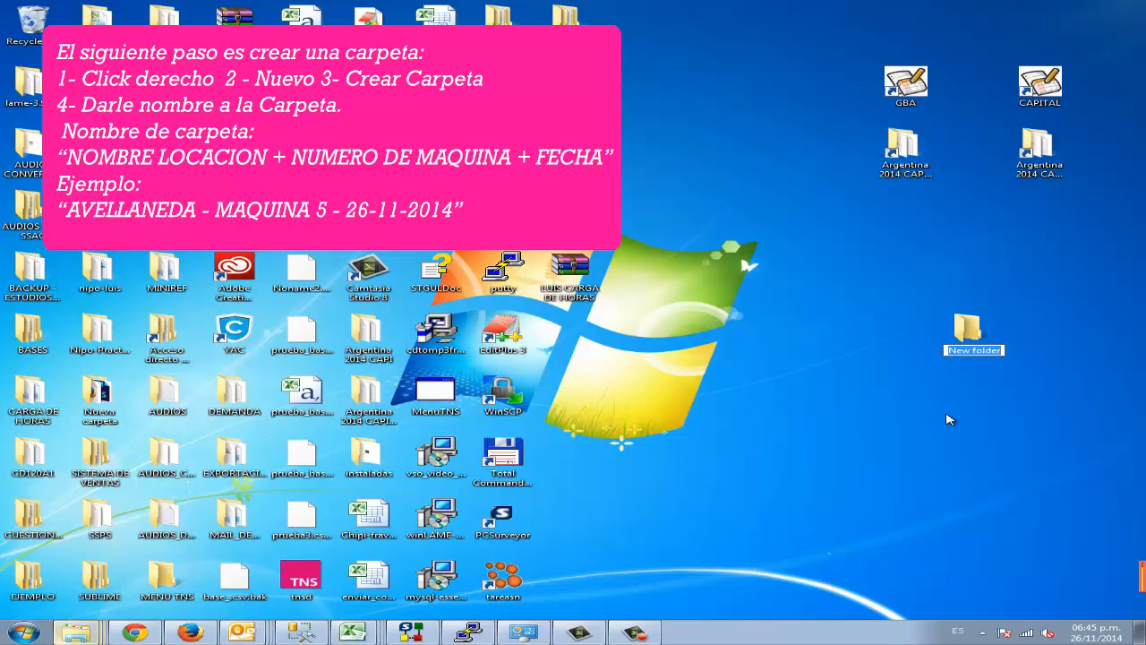
text(U)
text(RQUIZA)
text( -)
key(BackSpace)
key(BackSpace)
key(BackSpace)
key(BackSpace)
key(BackSpace)
key(BackSpace)
key(BackSpace)
key(BackSpace)
key(BackSpace)
Step: Name the new desktop folder "AVELLANEDA - MAQUINA 1 - 26-11-2014"
text(AVELLANEDA)
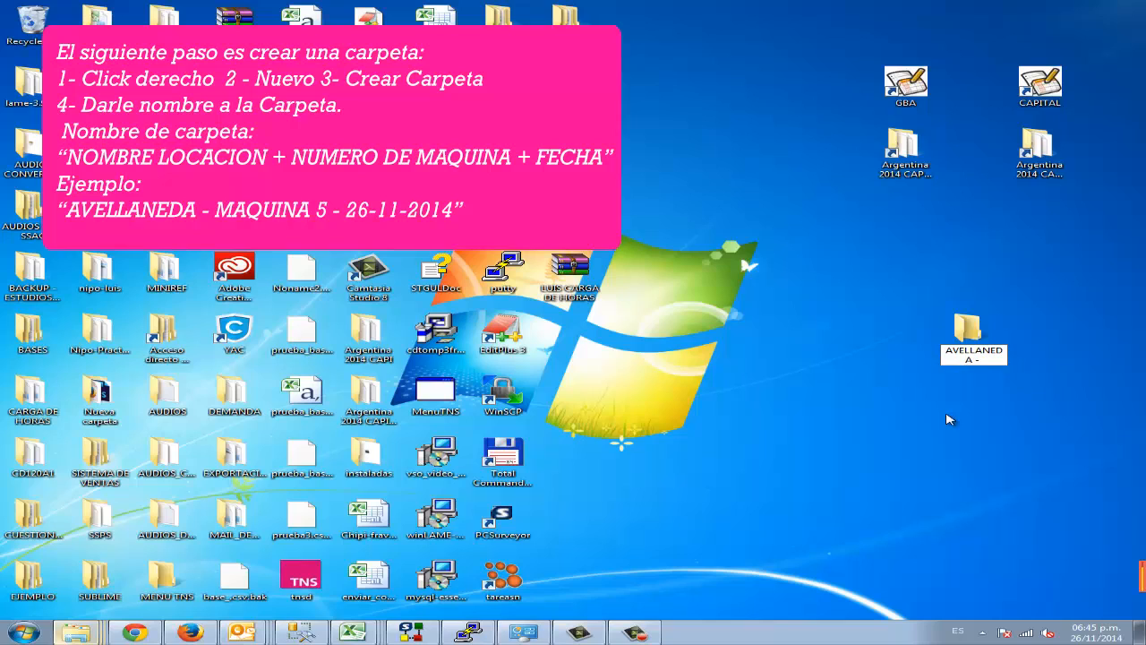
text( - MAQUINA )
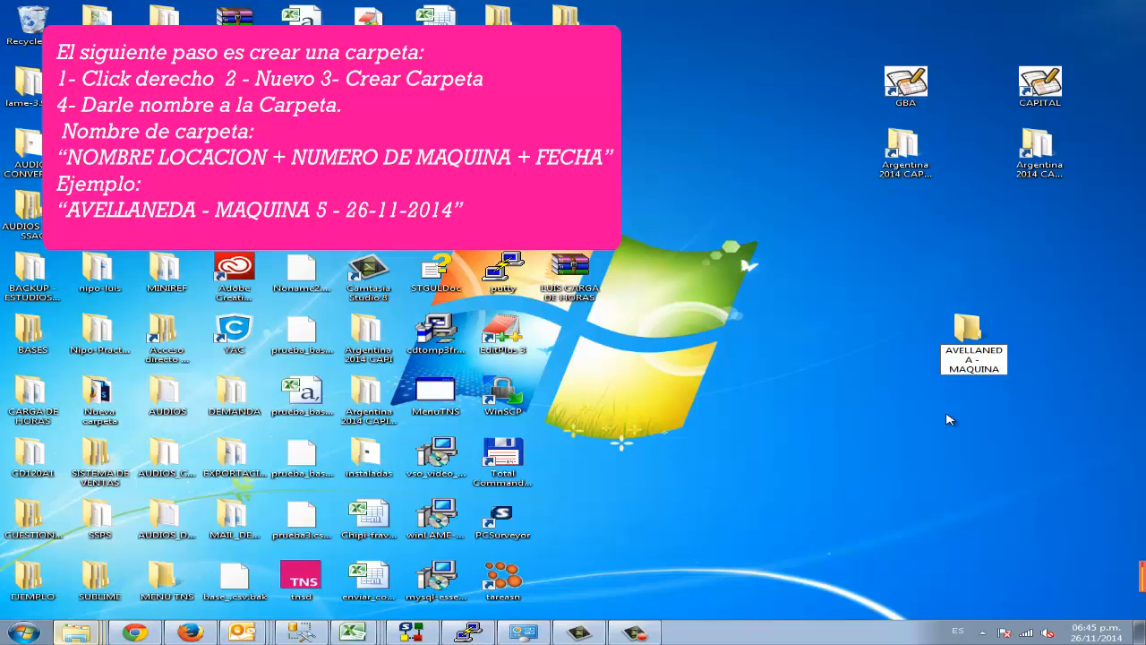
text(1 -)
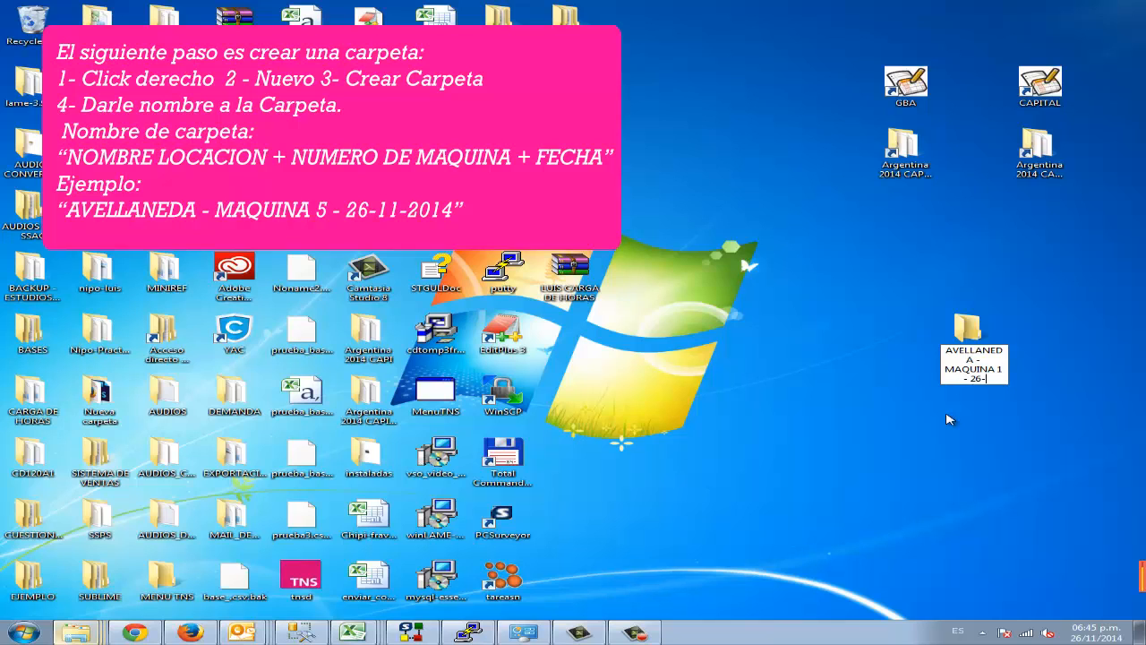
text(26-11-2014)
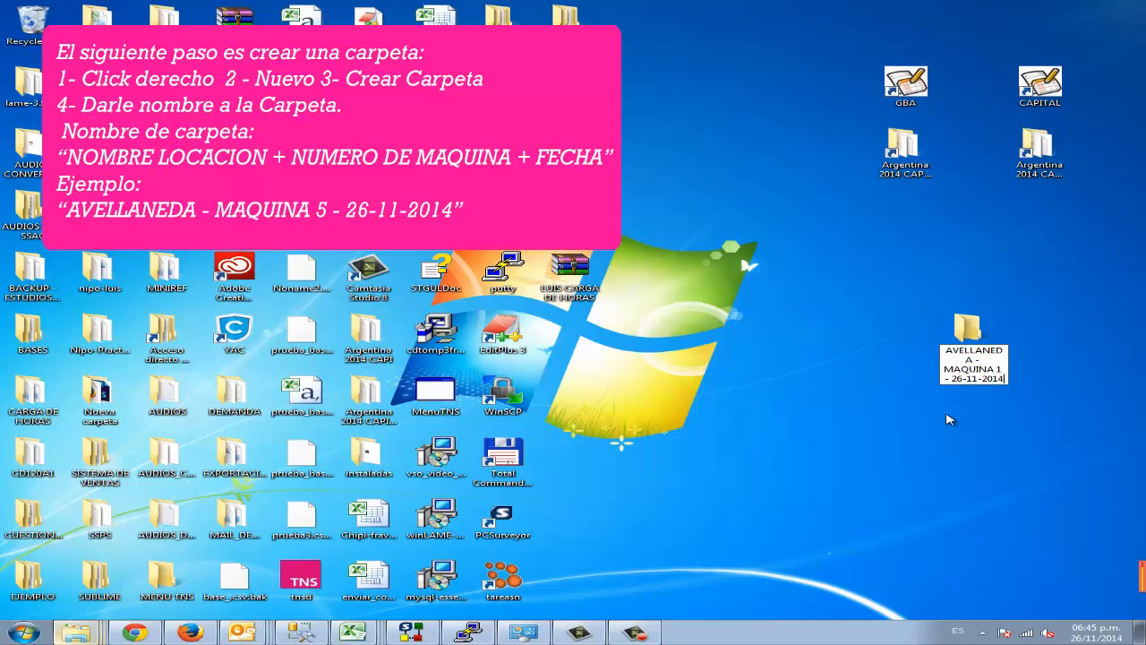
key(Return)
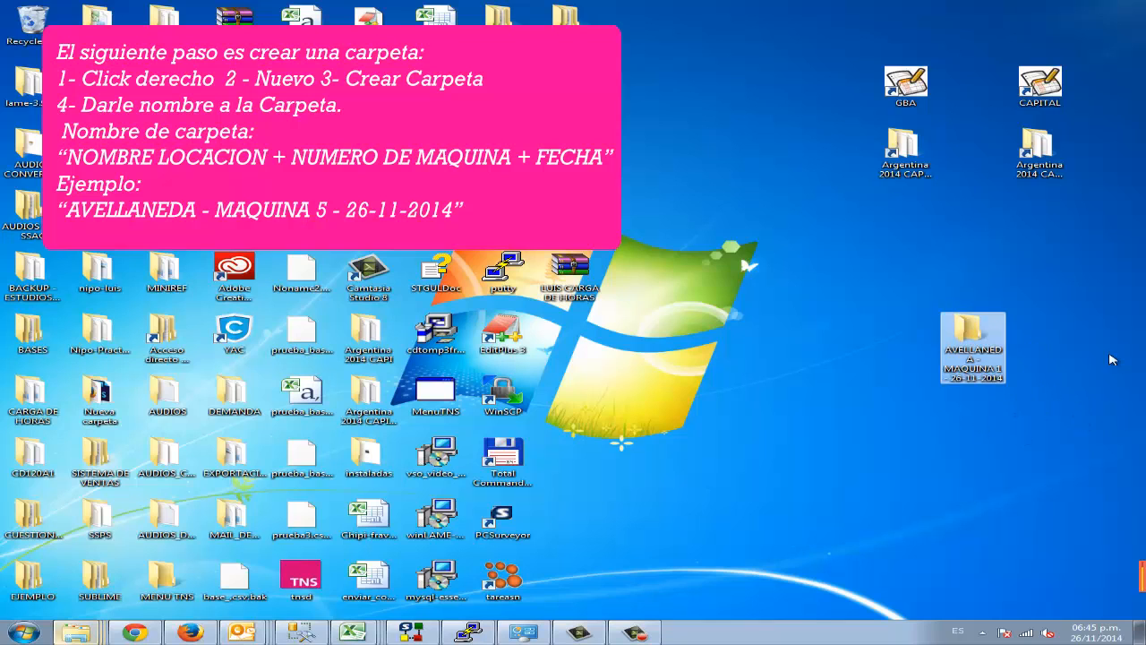
Step: Open the AVELLANEDA - MAQUINA 1 folder, shrink and reposition its window clear of the Argentina 2014 shortcuts, and move the folder's icon above the window
double_click(969, 338)
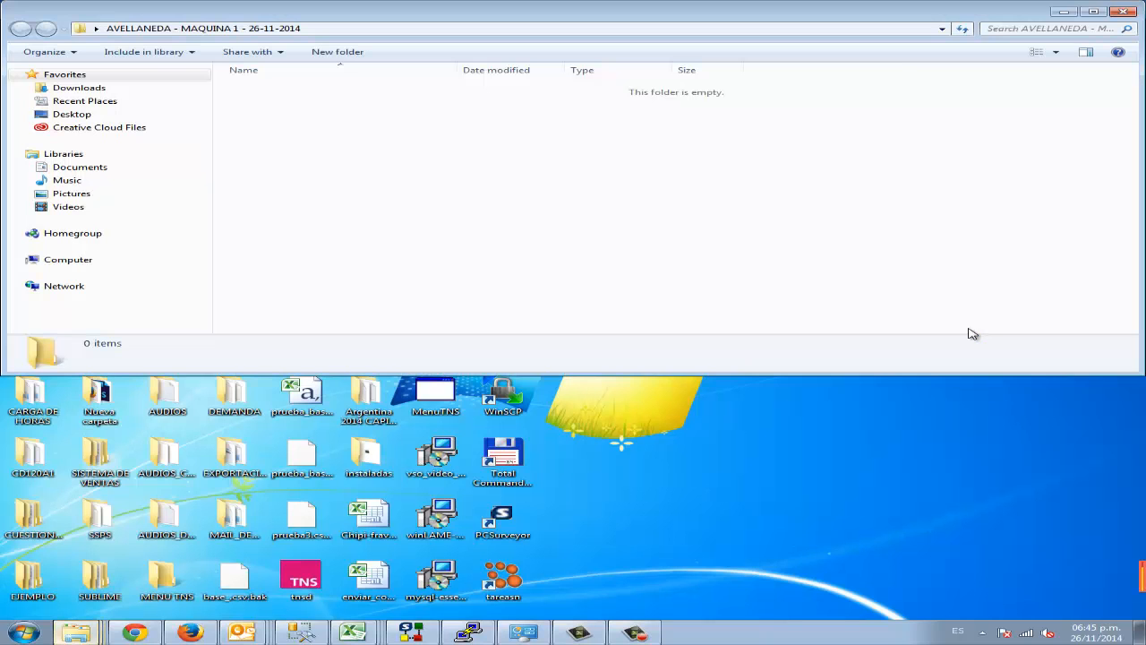
drag(915, 31, 979, 299)
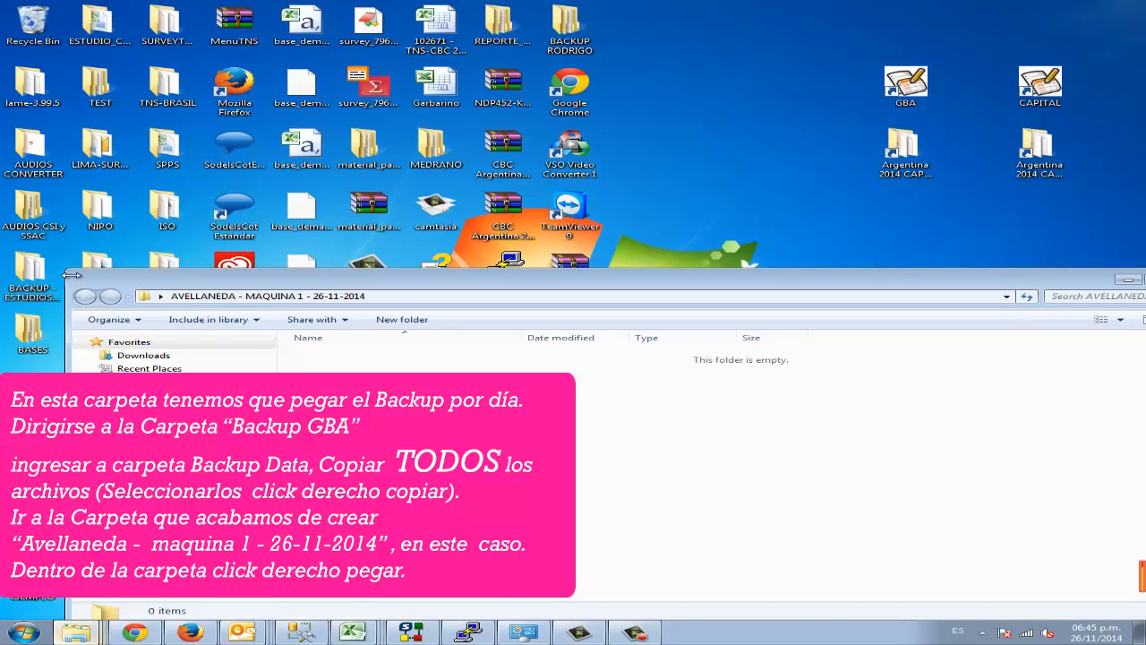
drag(70, 270, 342, 344)
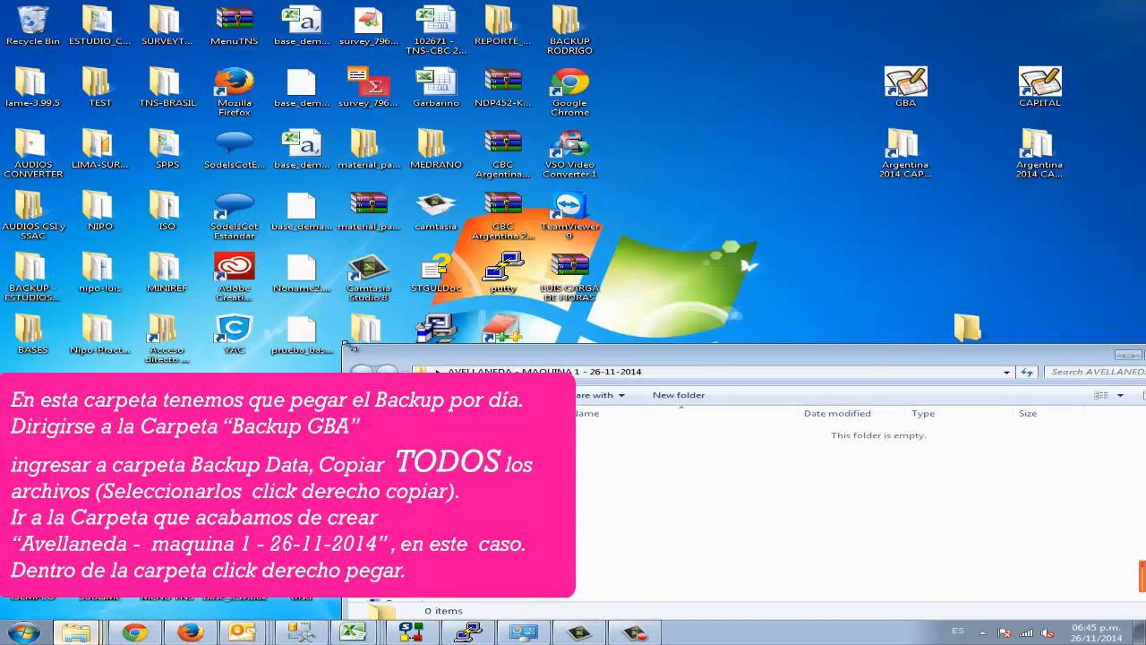
drag(864, 356, 865, 370)
drag(972, 333, 969, 277)
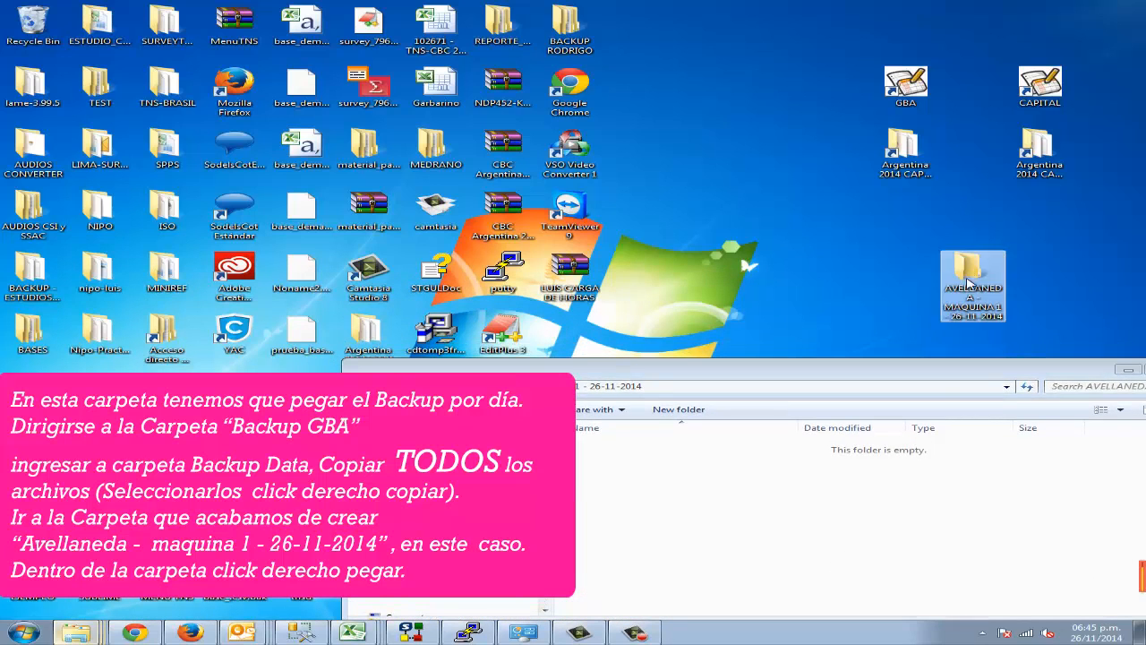
drag(960, 369, 938, 329)
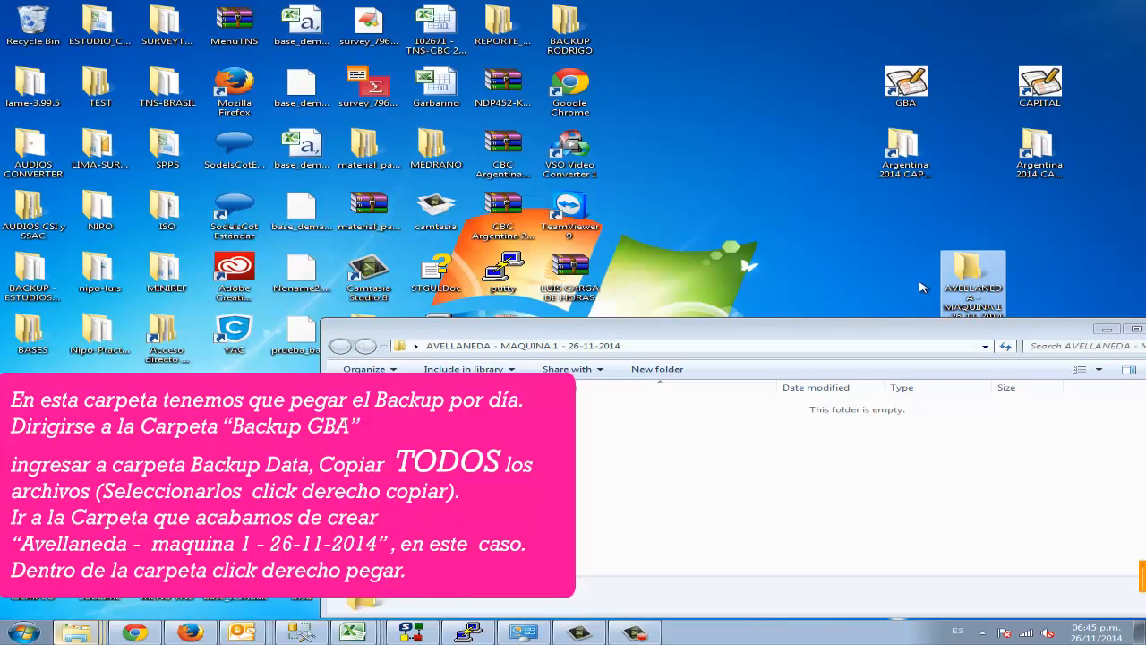
Step: Copy all files from BackUpData in the GBA Argentina 2014 CAPI folder into the AVELLANEDA - MAQUINA 1 folder, and close the source window
double_click(902, 148)
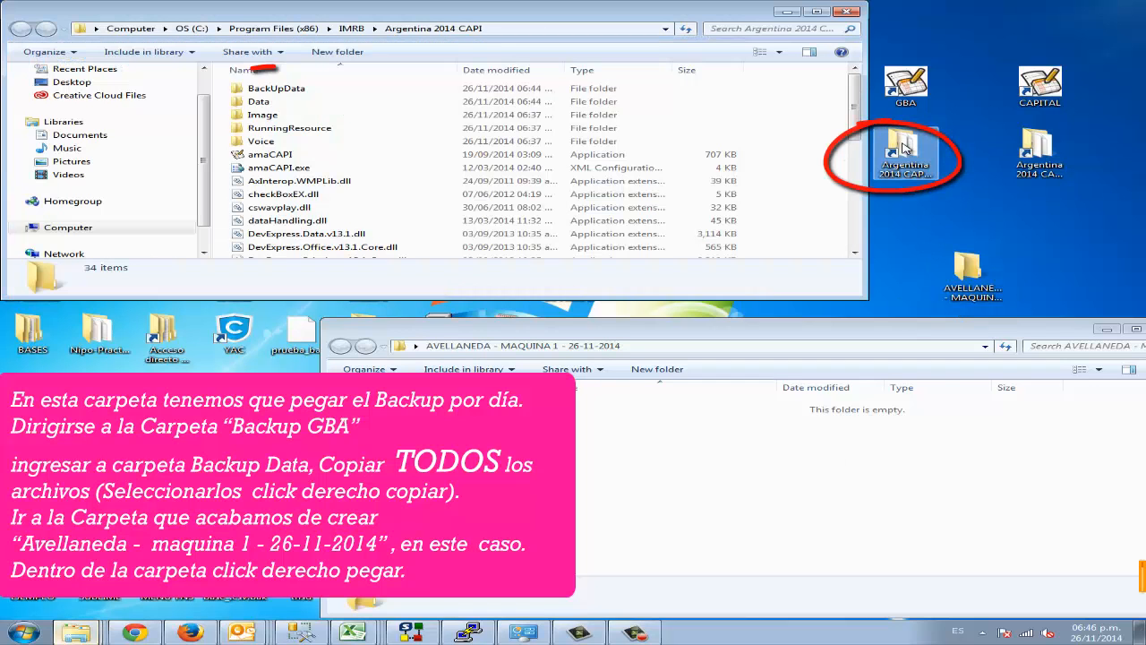
double_click(281, 93)
drag(522, 182, 394, 86)
right_click(416, 102)
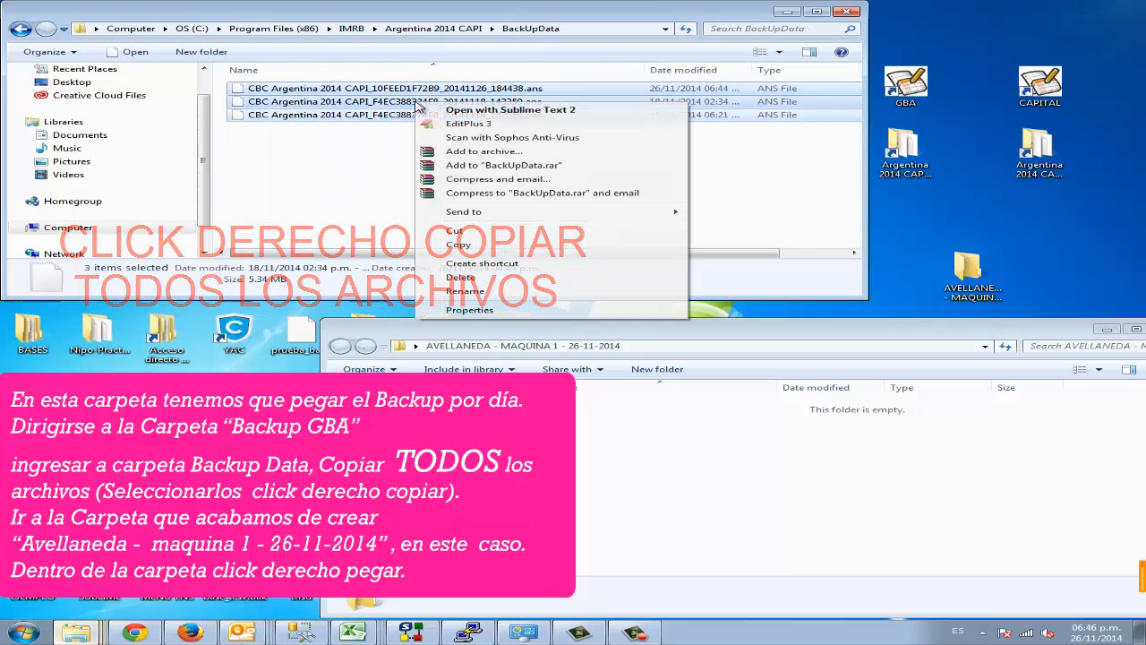
click(481, 245)
click(686, 450)
right_click(686, 447)
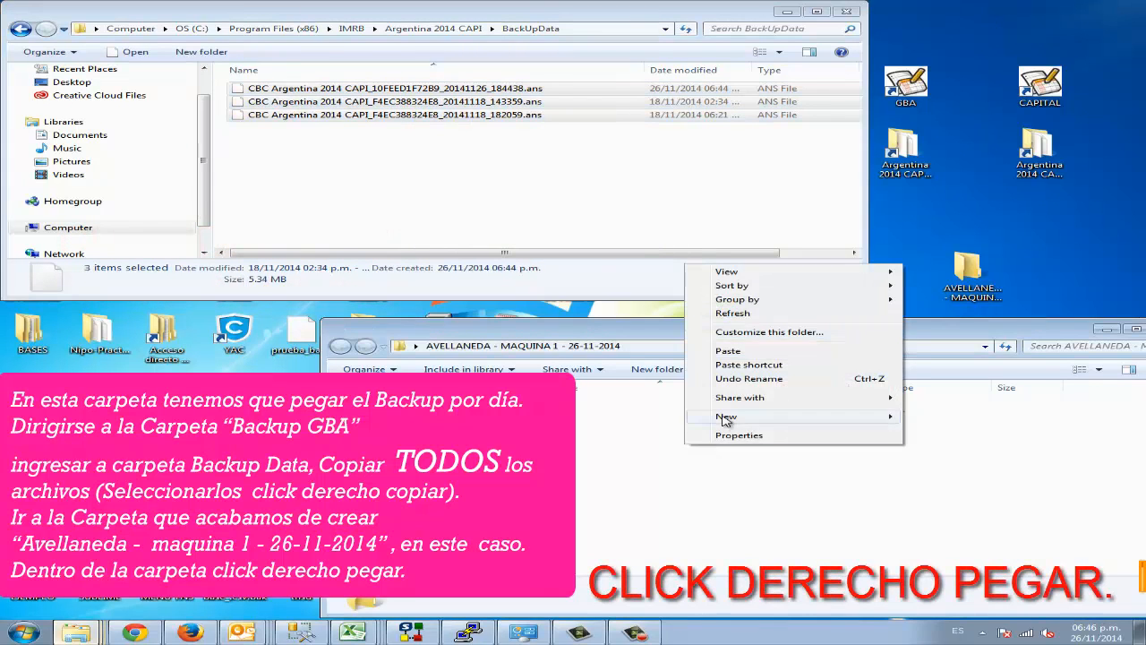
click(728, 351)
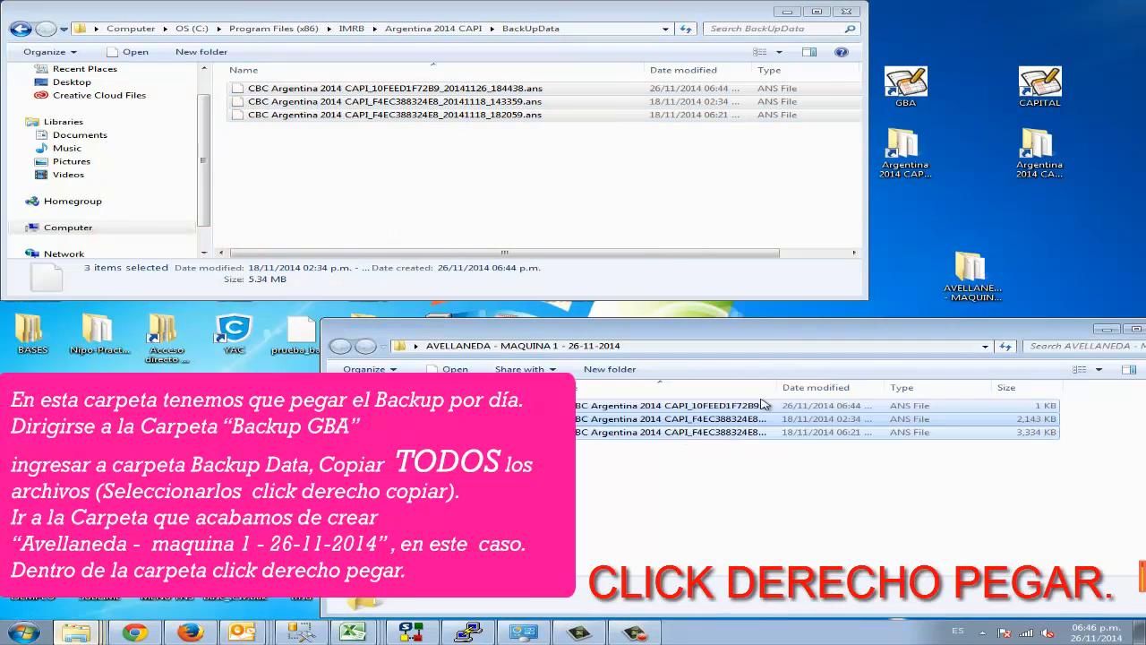
click(852, 515)
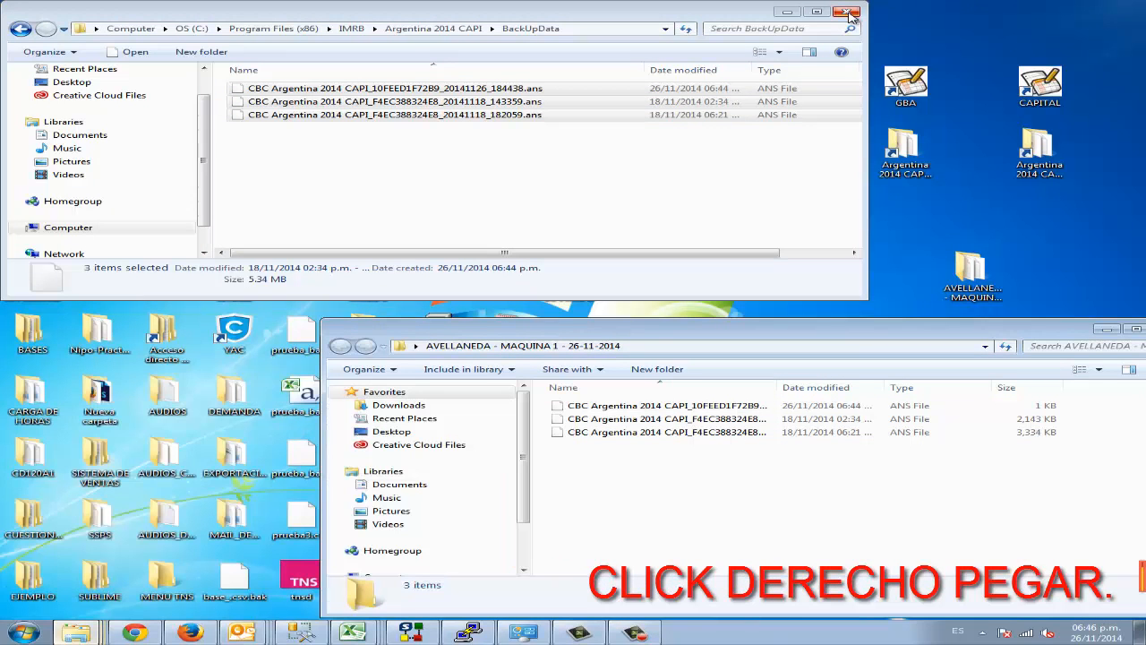
click(849, 12)
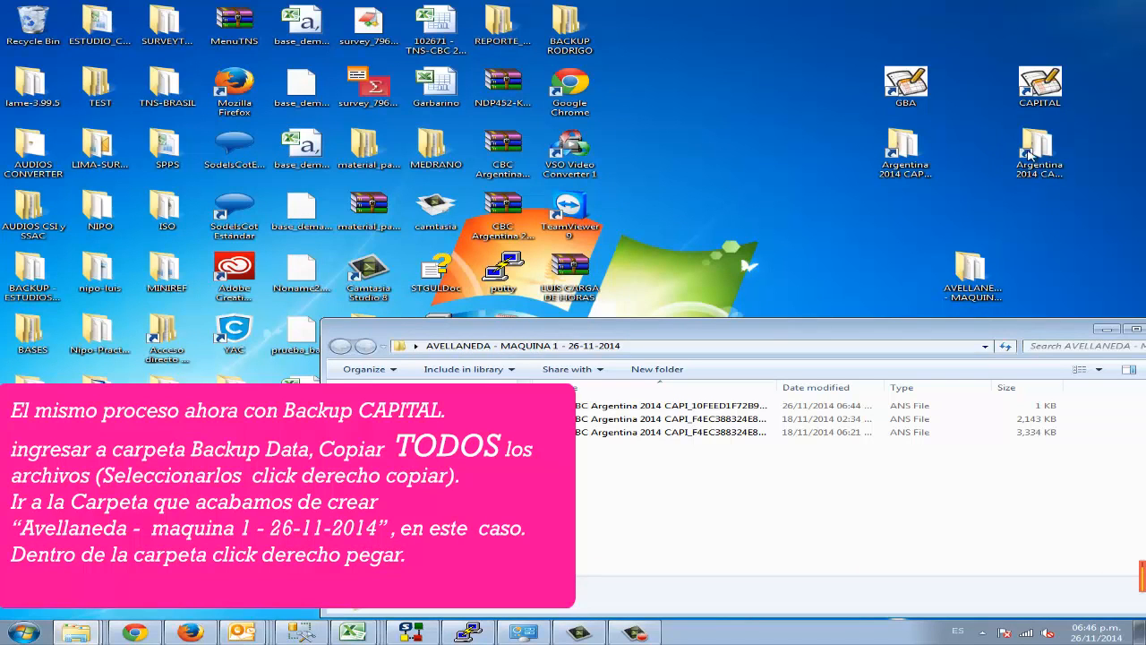
Step: Copy all files from the Capitol City folder's BackUpData into the AVELLANEDA - MAQUINA 1 folder, replacing same-named files, and close the source window
double_click(1039, 161)
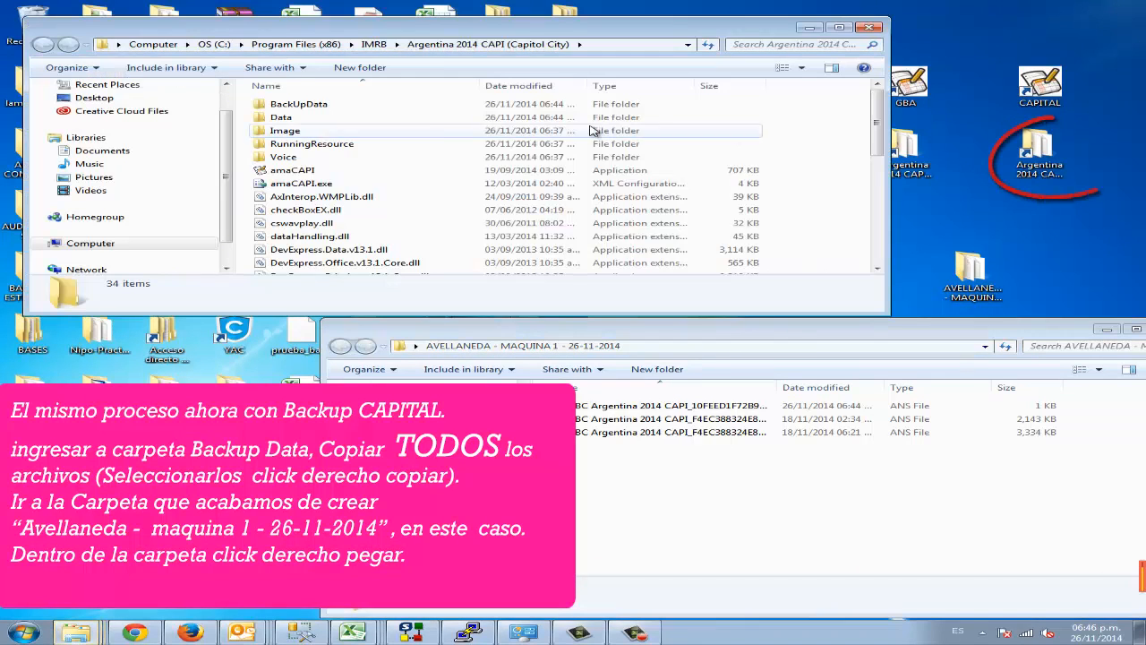
double_click(357, 106)
drag(417, 174, 379, 107)
right_click(382, 110)
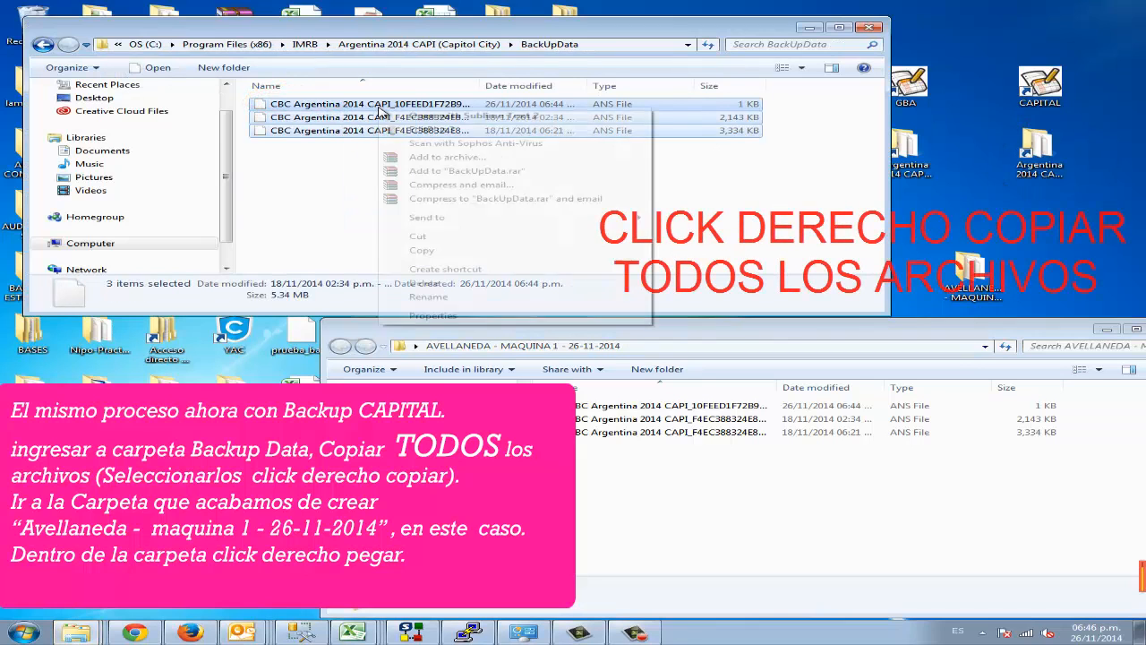
click(421, 243)
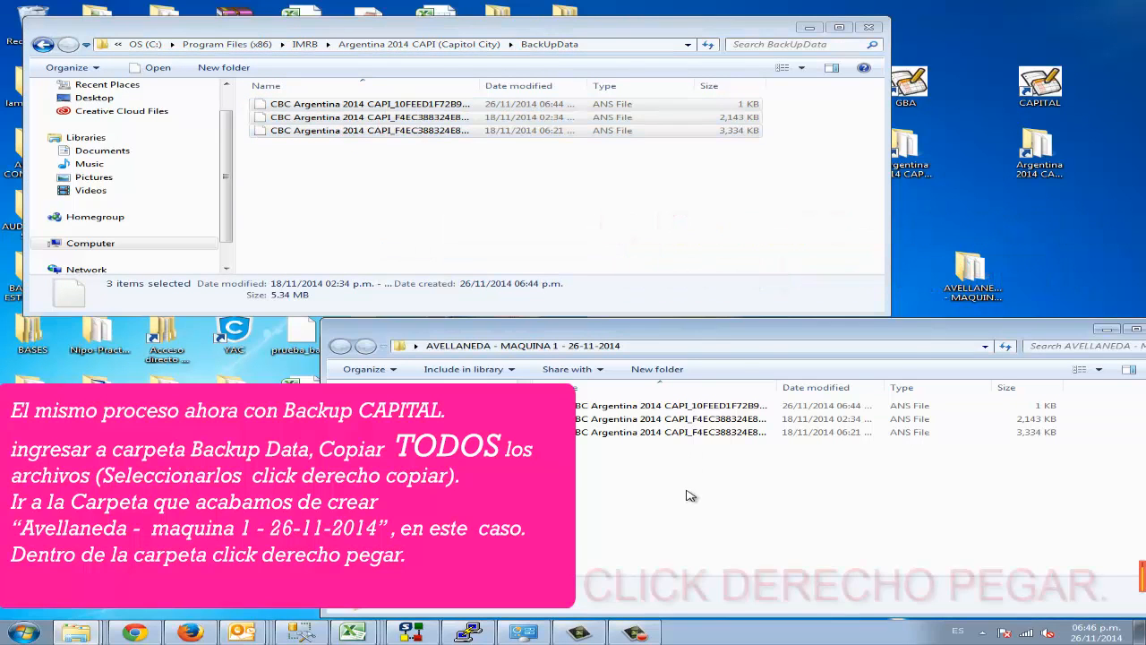
right_click(688, 498)
click(755, 400)
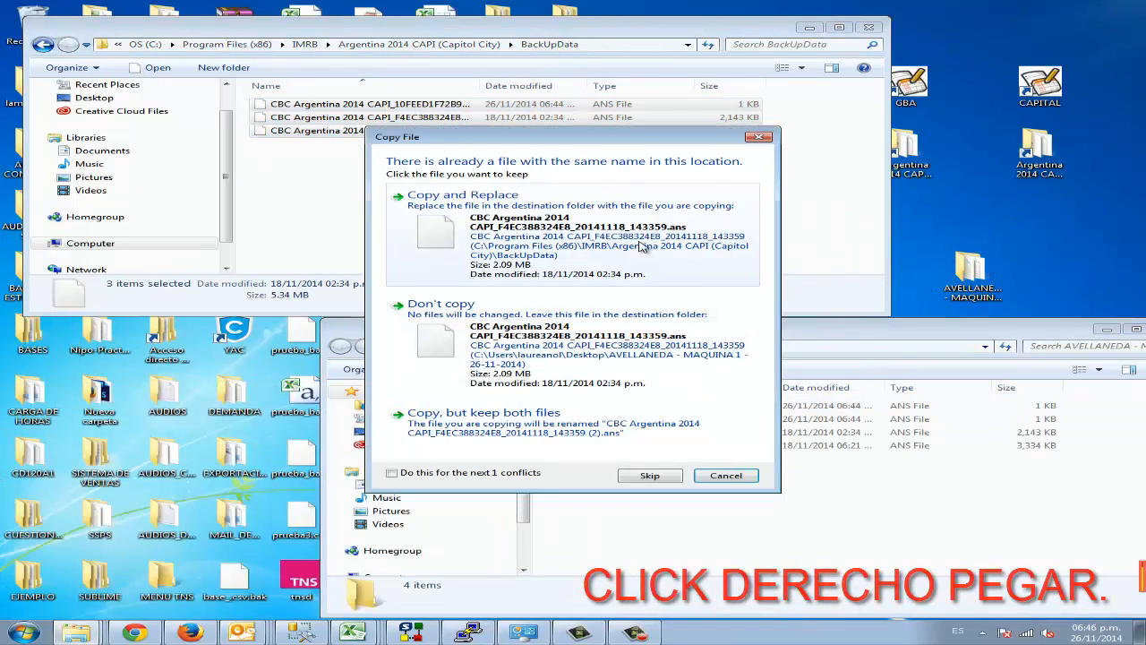
click(462, 195)
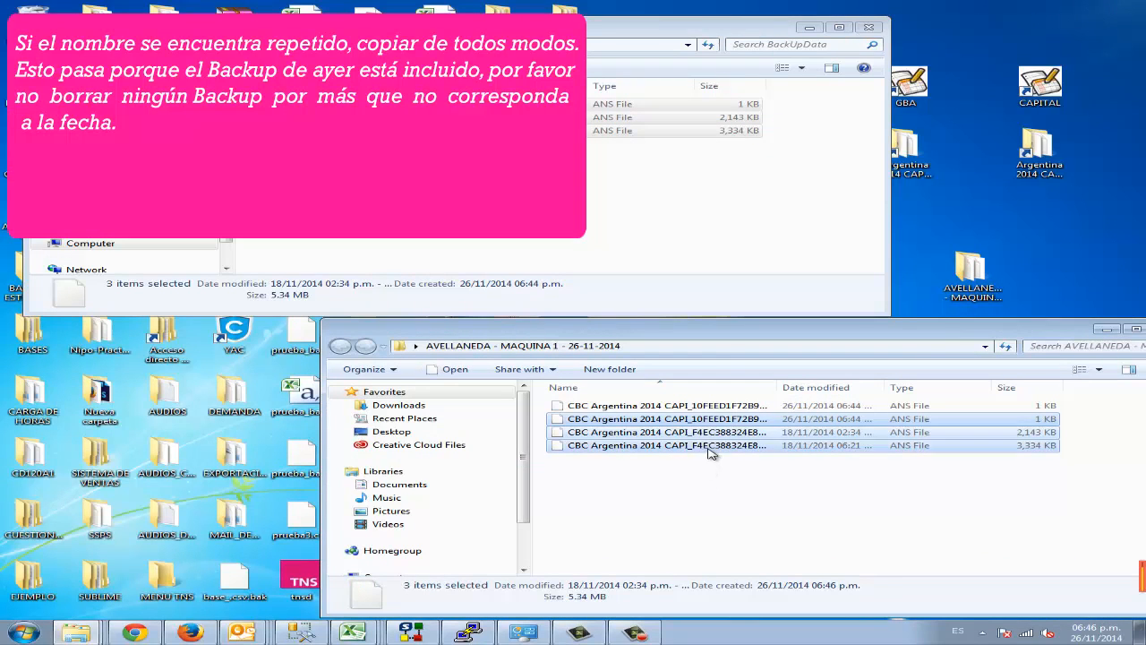
click(869, 28)
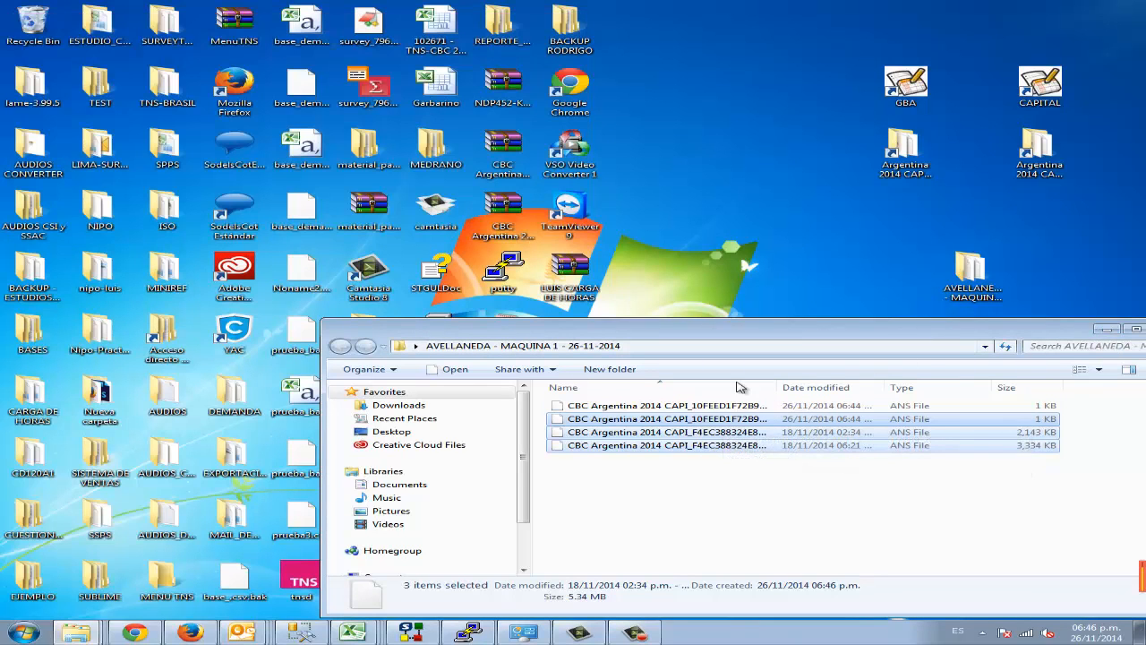
Step: Close the AVELLANEDA - MAQUINA 1 folder window, reopen the folder from the desktop to check its backup files, and close it again
drag(1039, 335, 1042, 338)
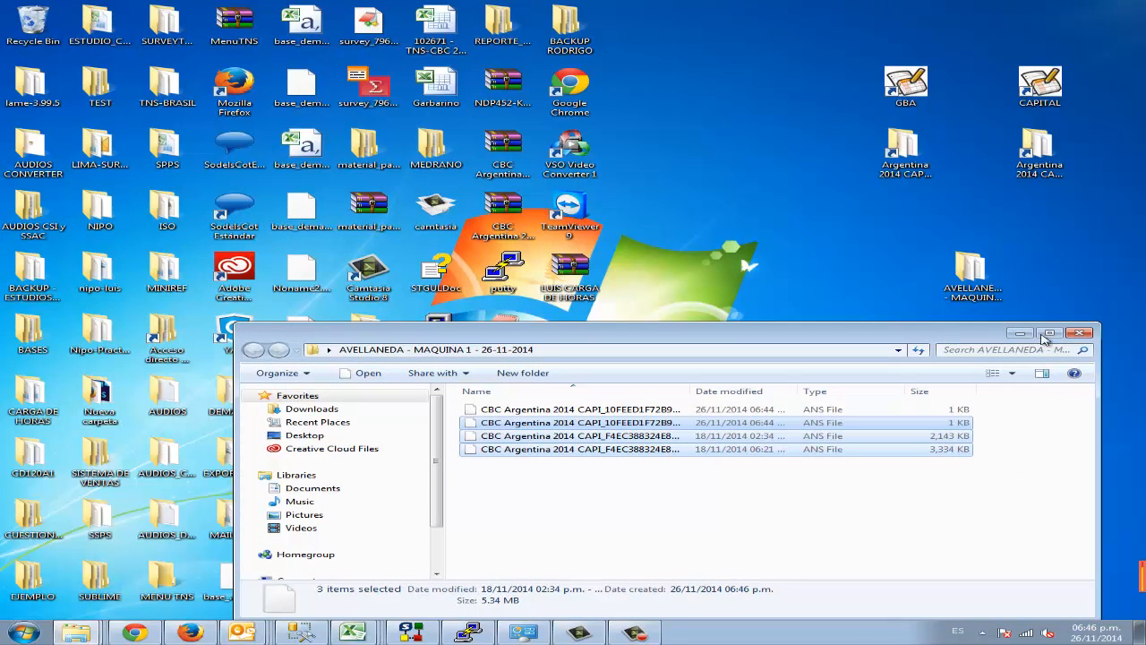
click(1084, 335)
double_click(974, 280)
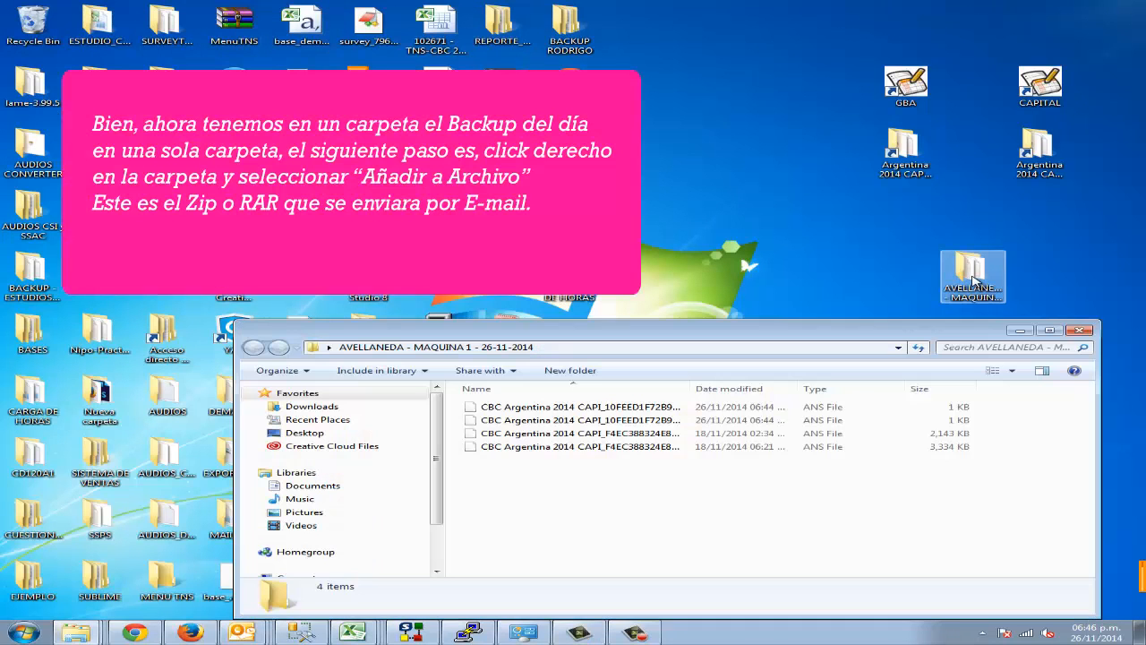
click(1079, 329)
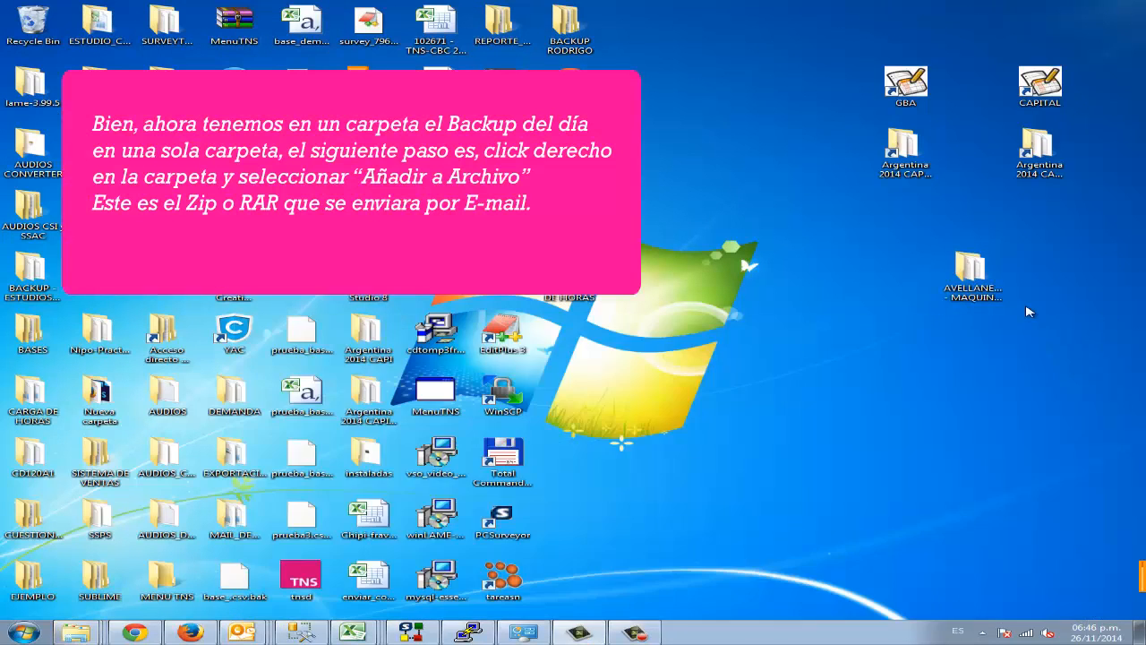
Step: Compress the AVELLANEDA - MAQUINA 1 desktop folder into a RAR archive named "AVELLANEDA - MAQUINA 1 - 26-11-2014"
right_click(976, 279)
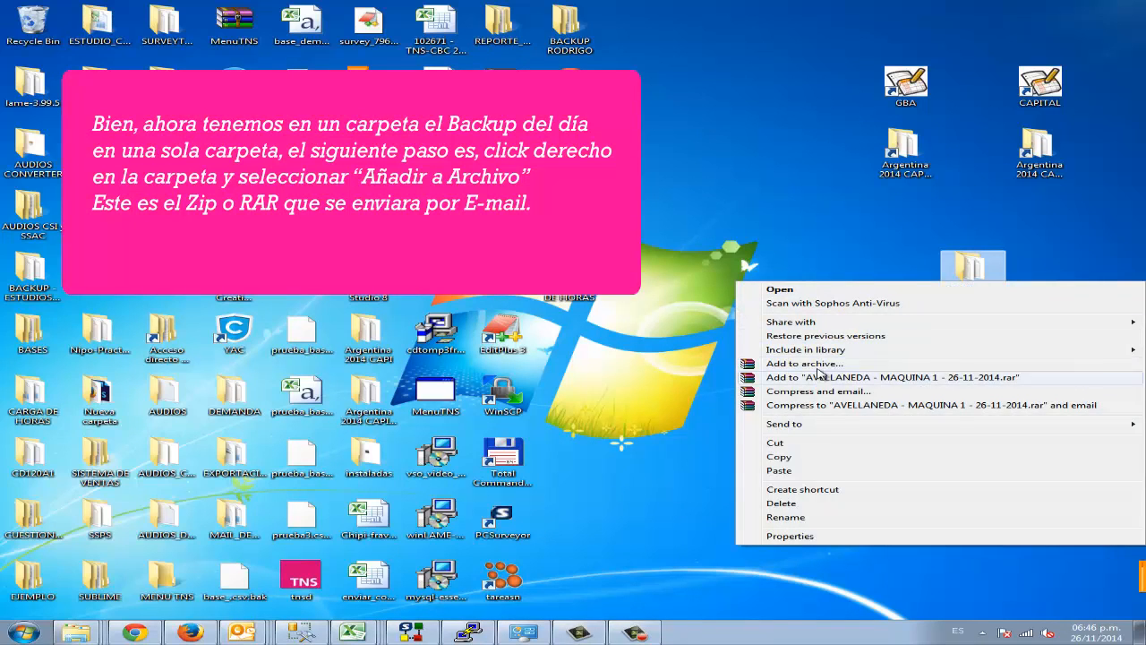
click(825, 377)
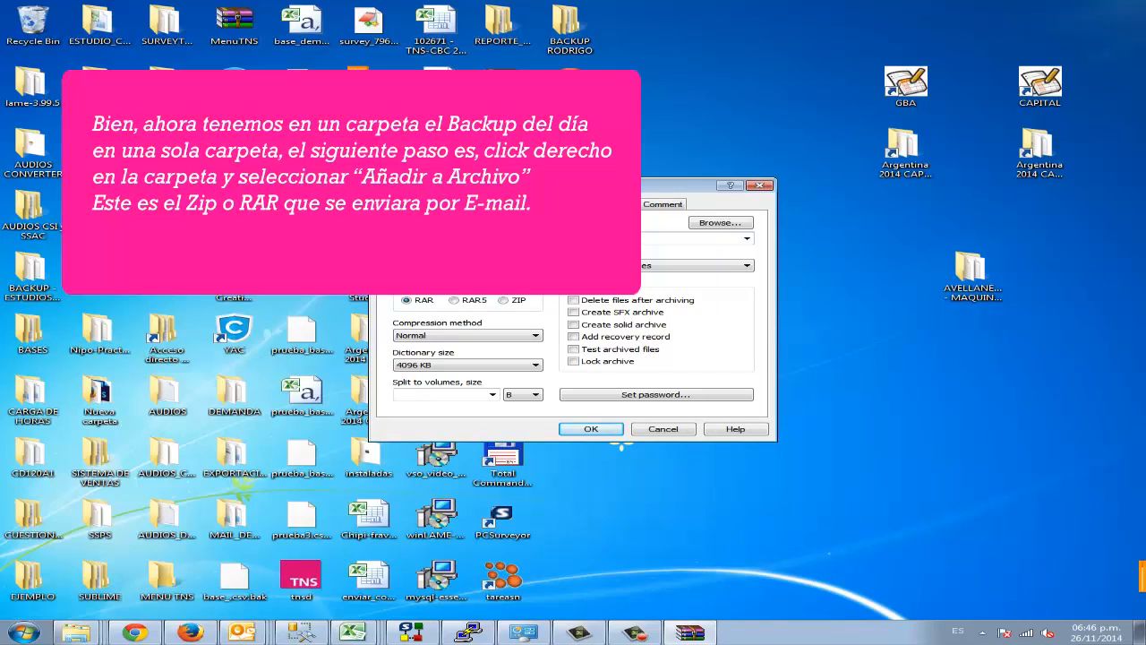
drag(591, 238, 391, 238)
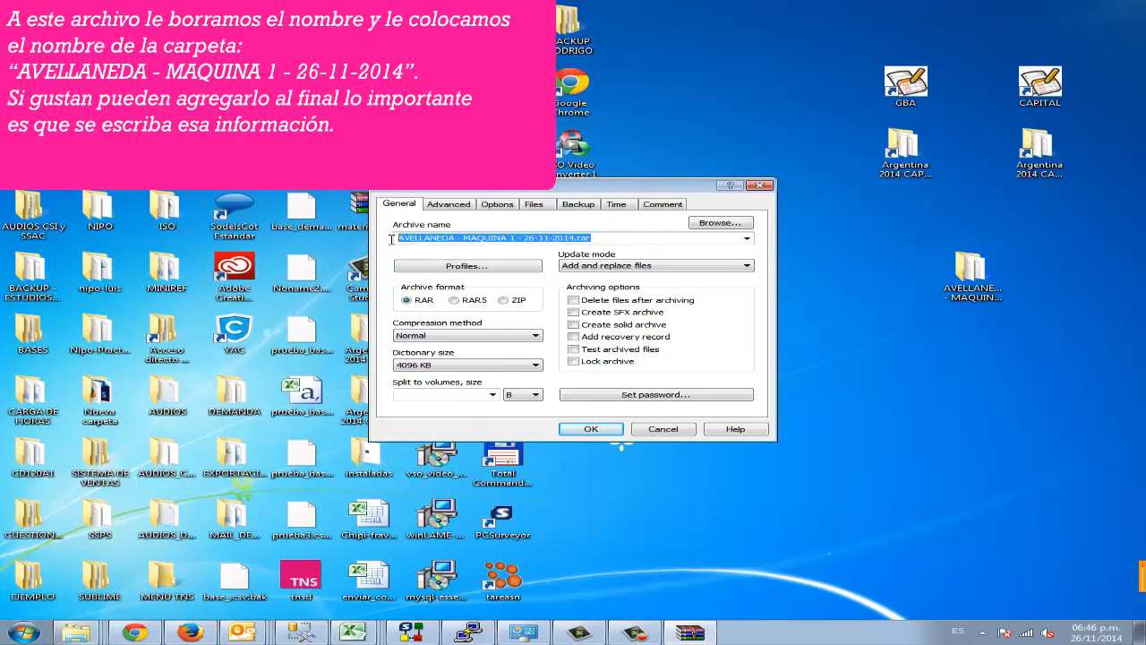
key(BackSpace)
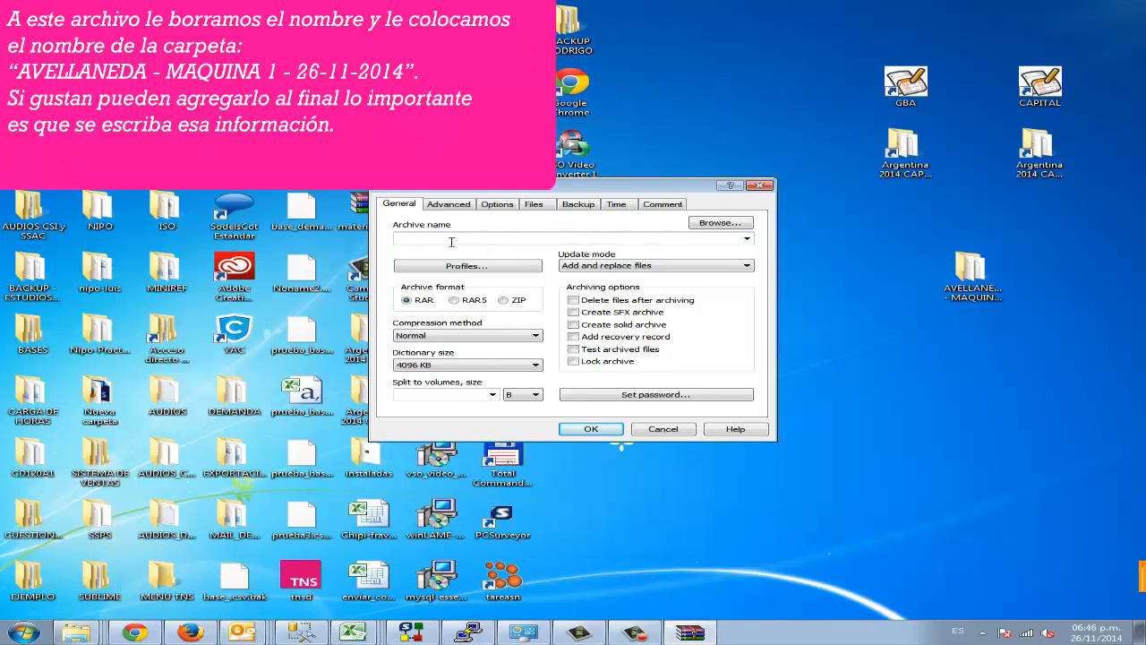
key(ctrl+z)
click(599, 236)
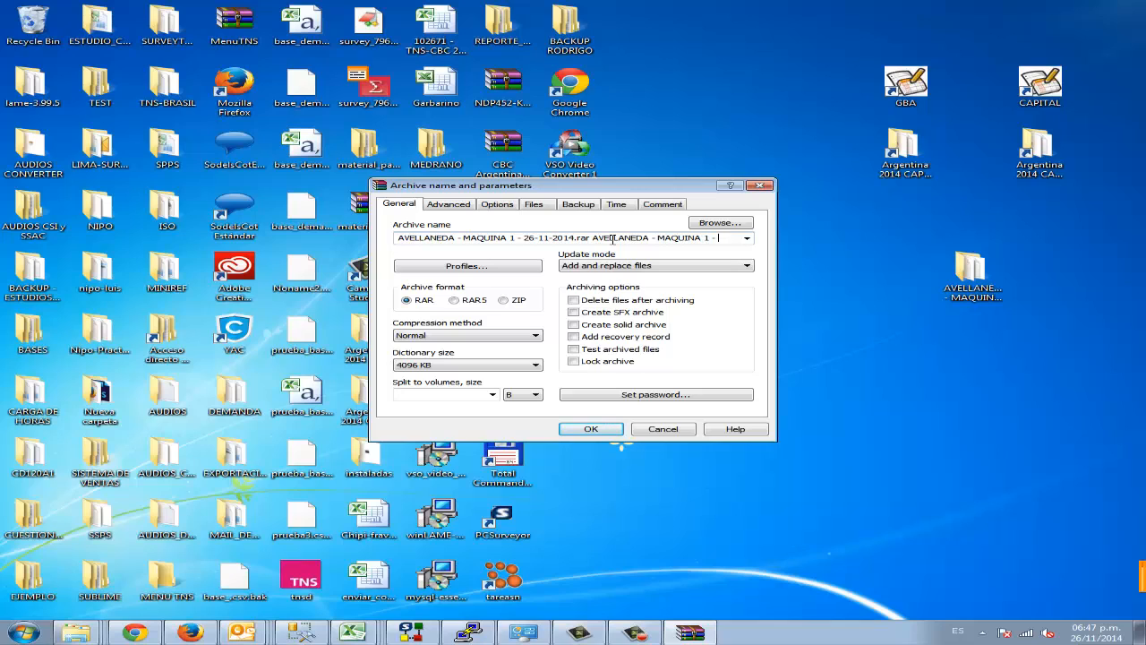
text(-11-)
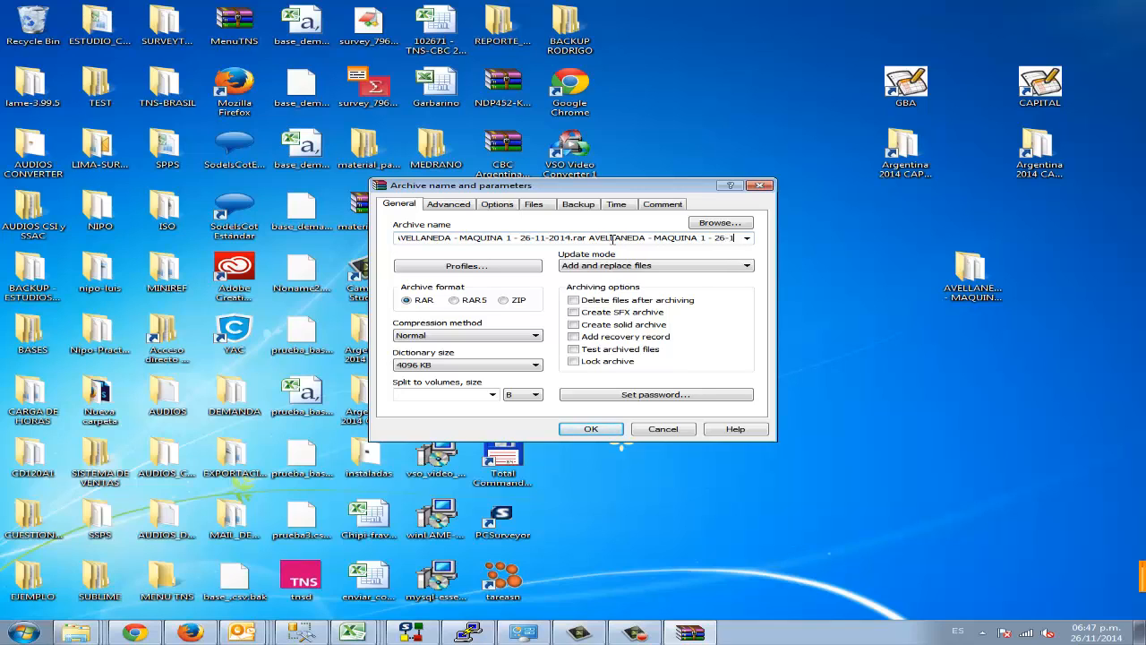
text(2014)
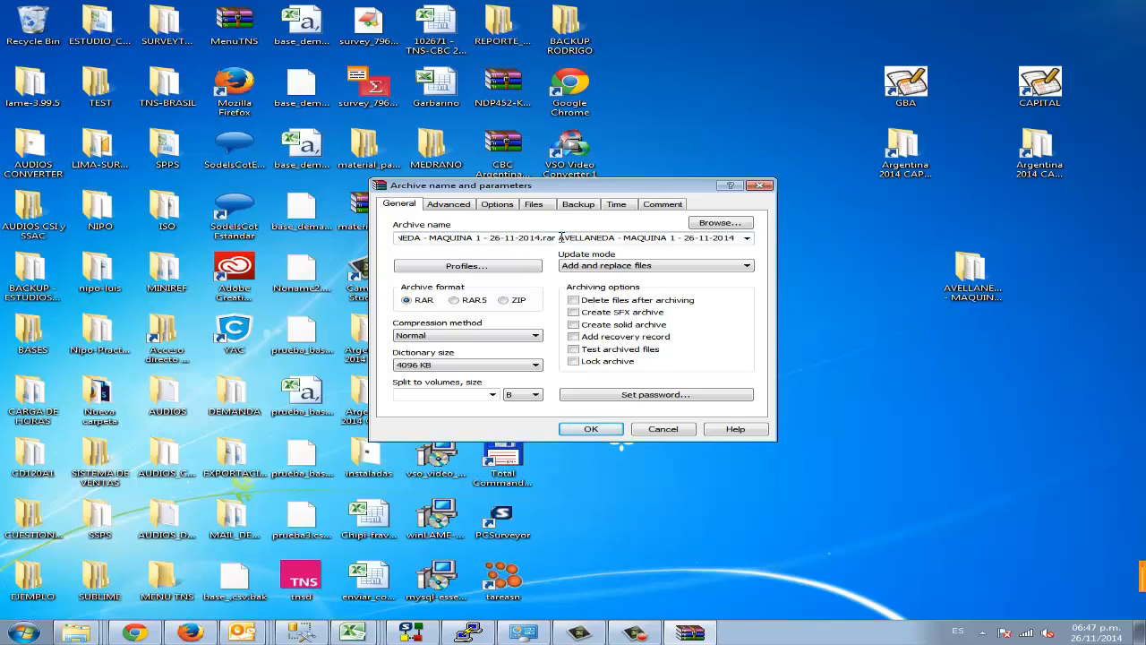
drag(560, 237, 397, 238)
key(BackSpace)
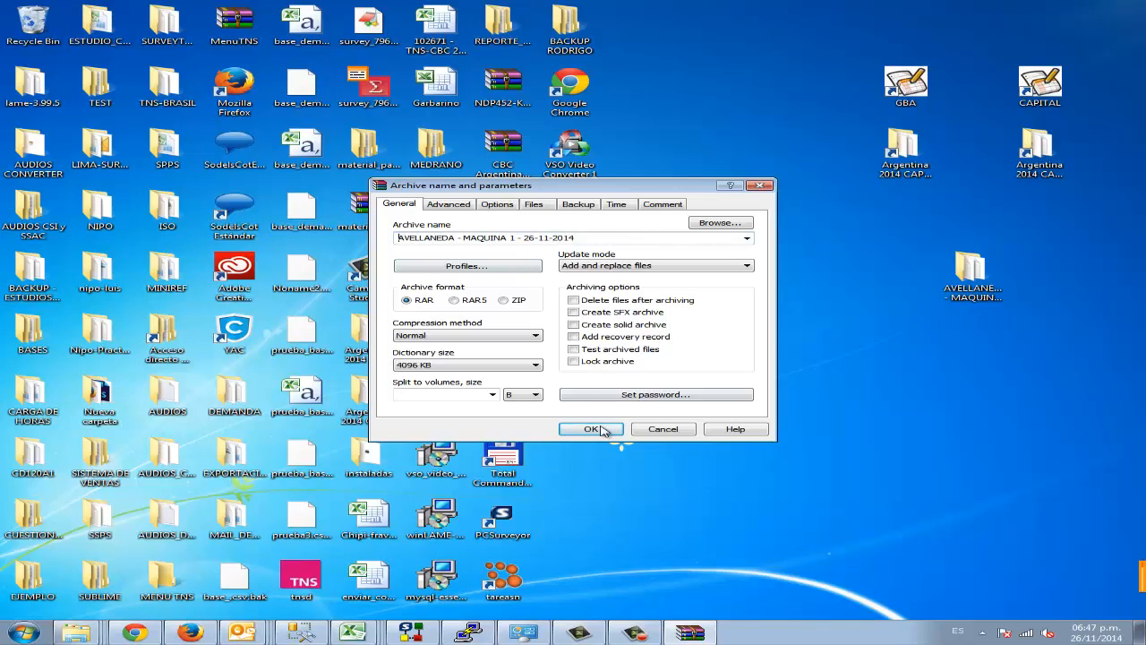
click(611, 430)
Step: Move the new RAR archive beside the AVELLANEDA - MAQUINA 1 folder on the desktop and select it
drag(573, 336, 1046, 284)
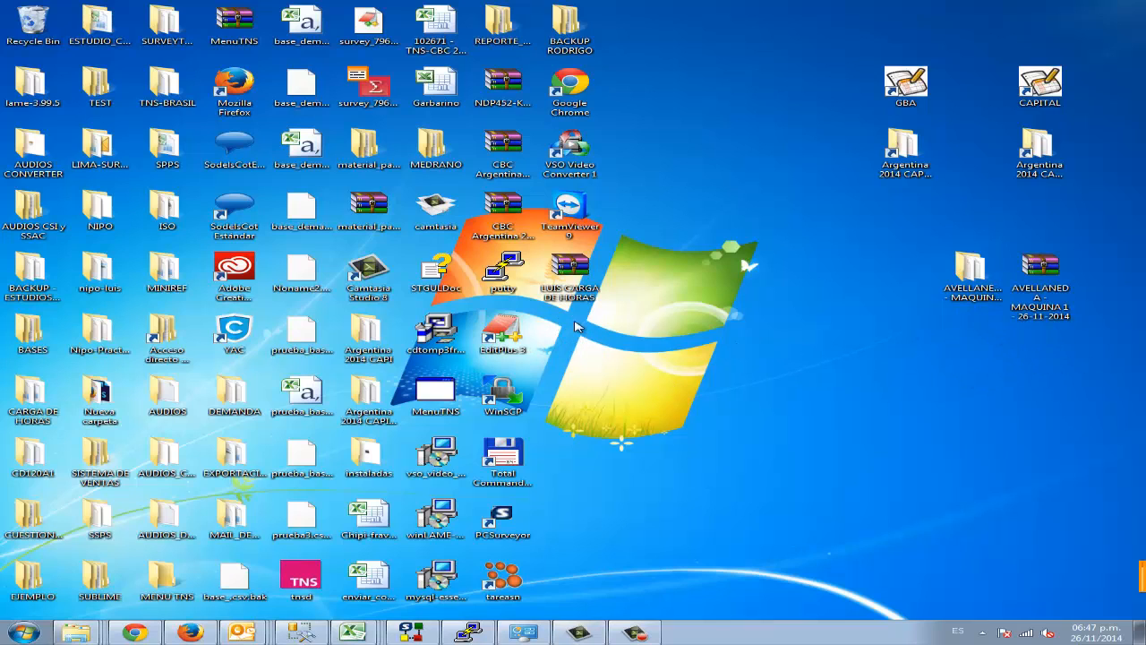
click(1115, 293)
click(1050, 285)
click(976, 276)
click(1046, 274)
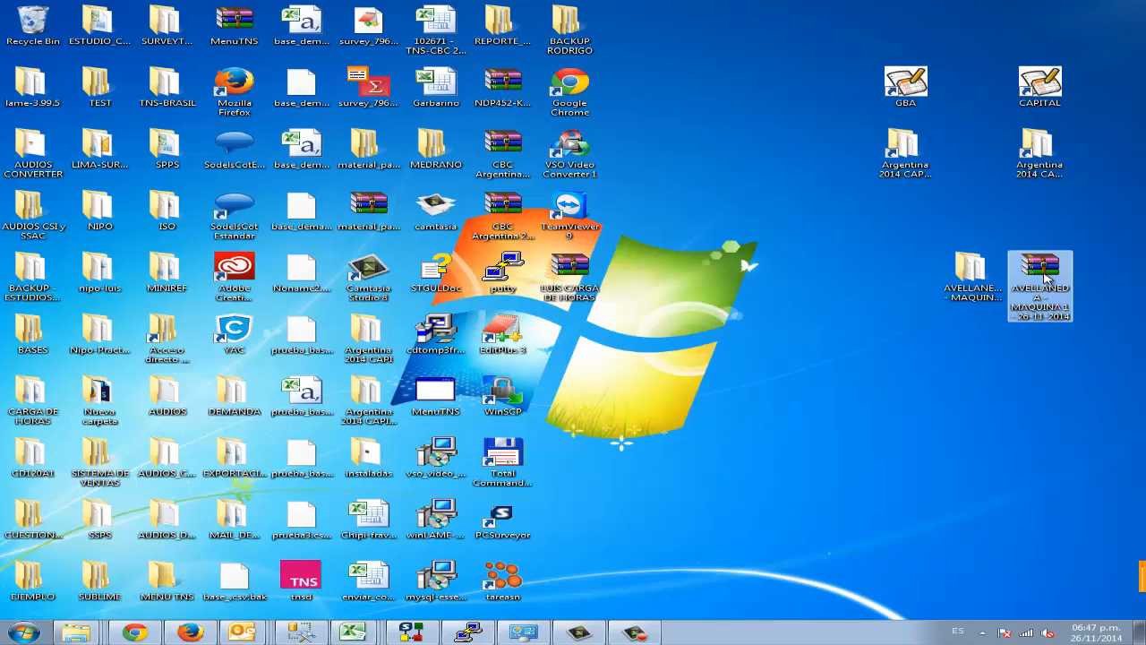
click(976, 274)
click(1036, 279)
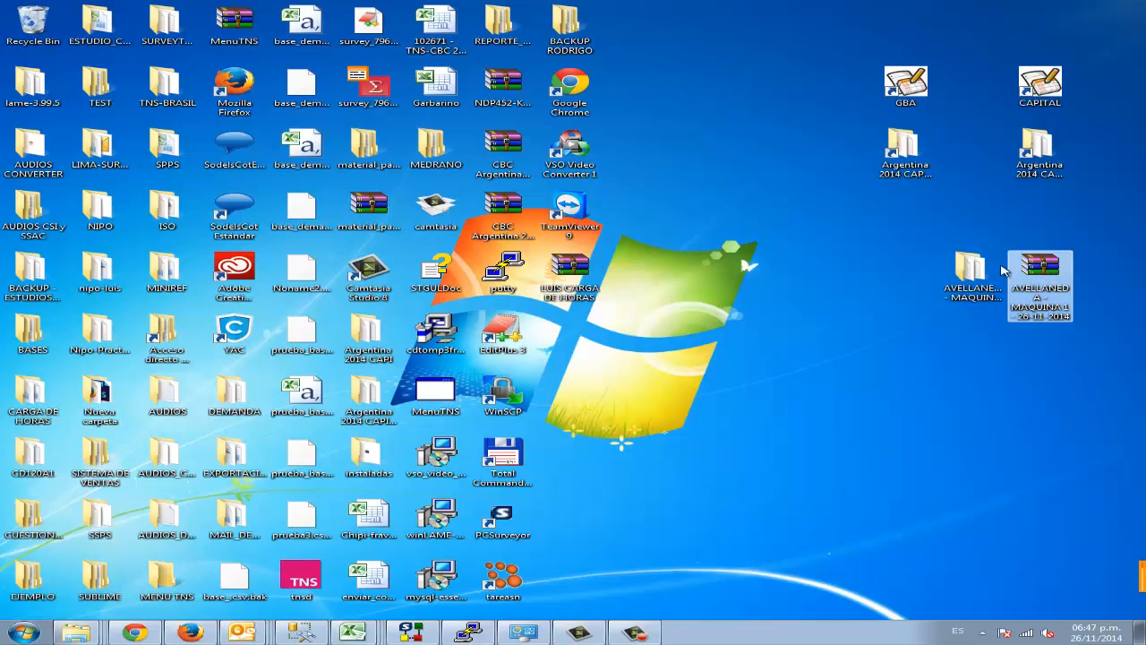
Step: Switch to Gmail in Chrome, start a new message, and add the survey mailbox's e-mail address as recipient
click(134, 632)
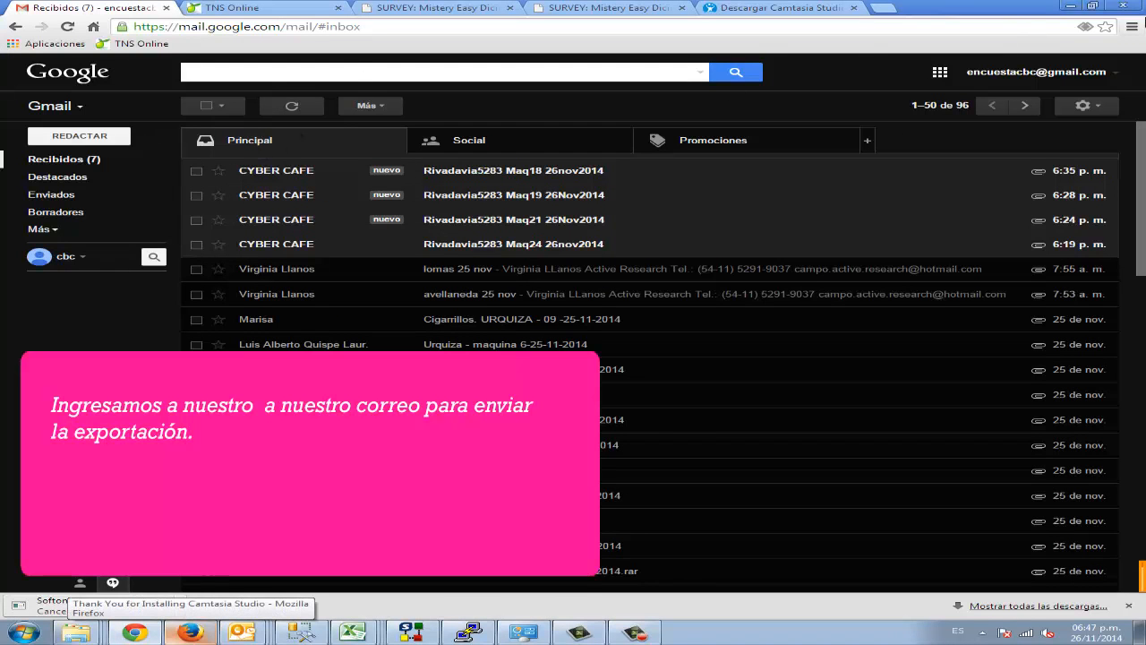
click(75, 139)
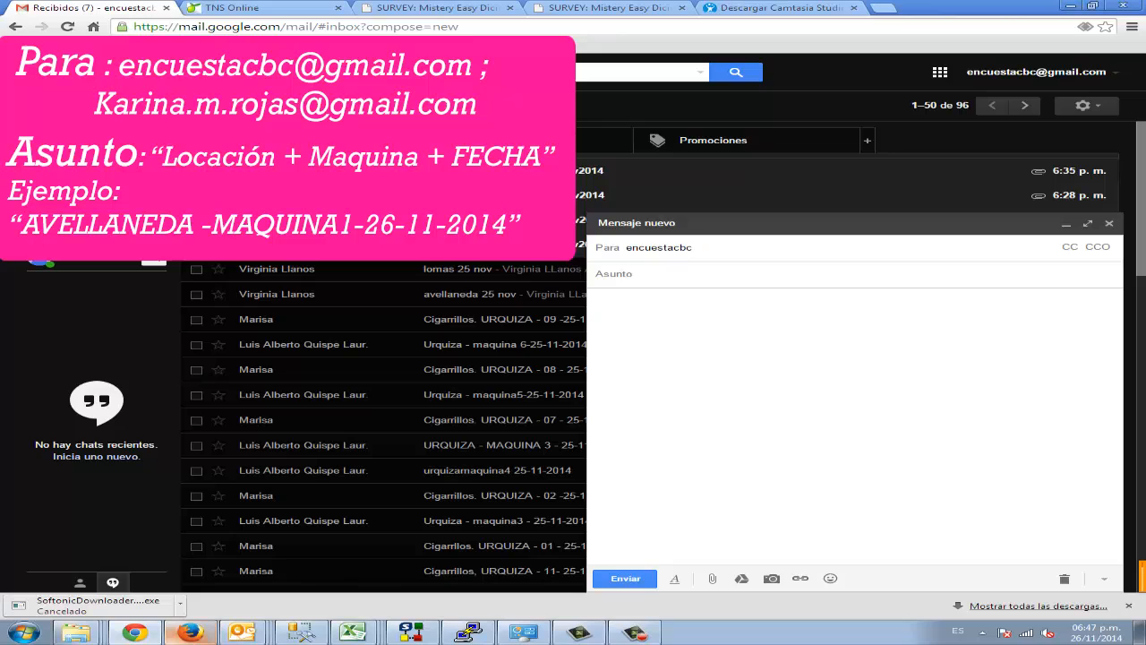
text(gmail.com)
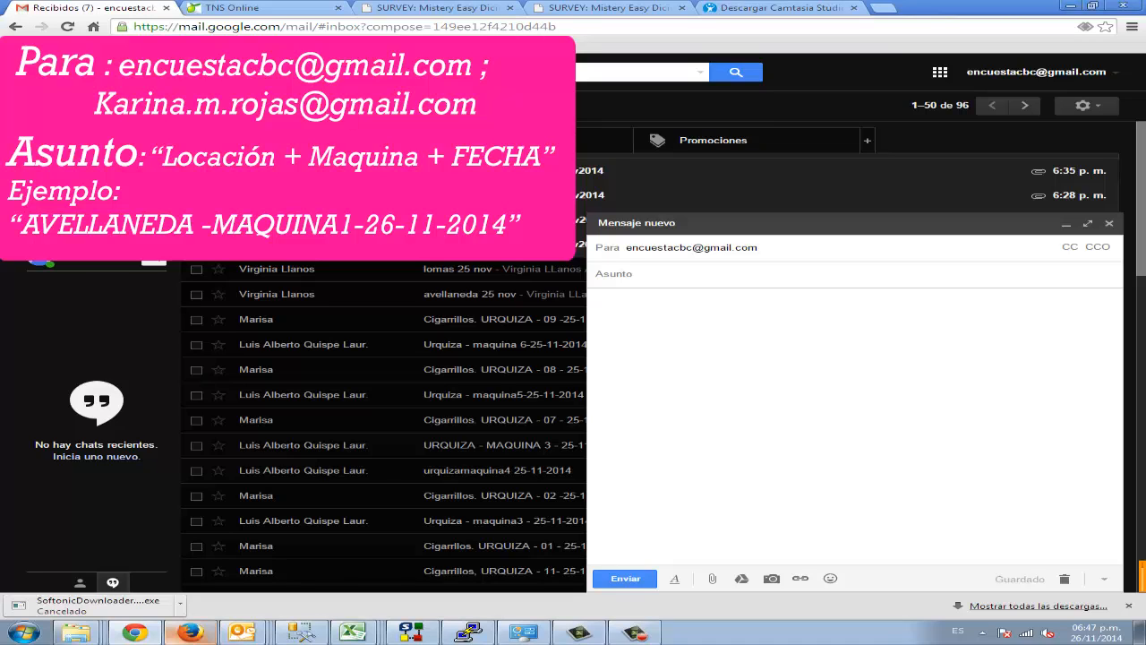
click(861, 278)
click(880, 255)
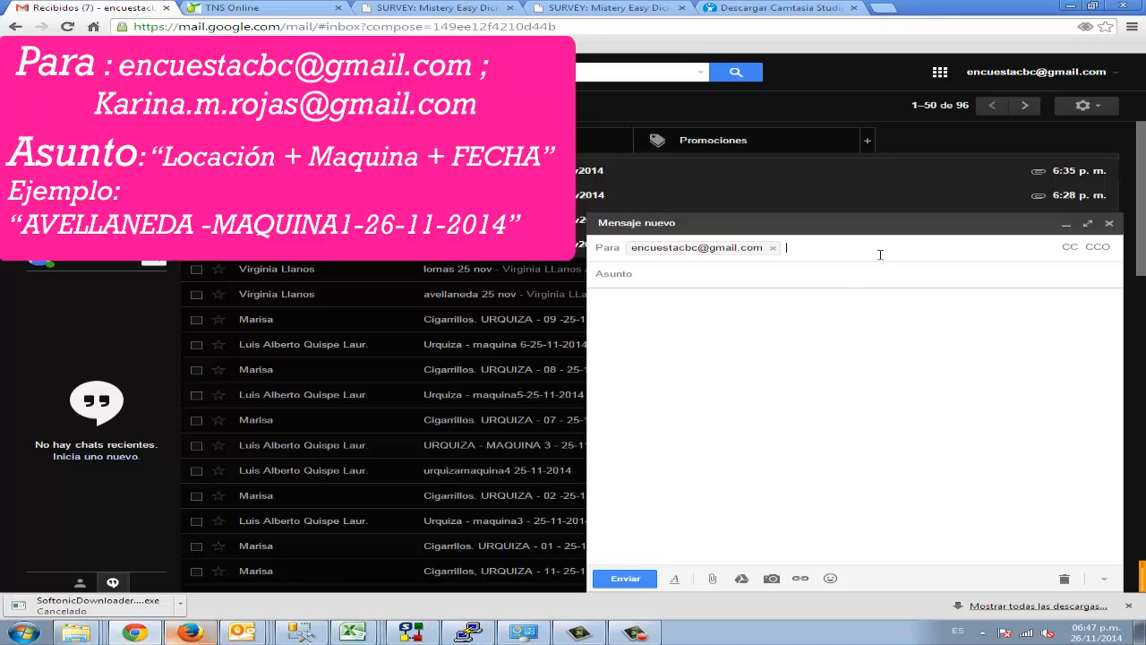
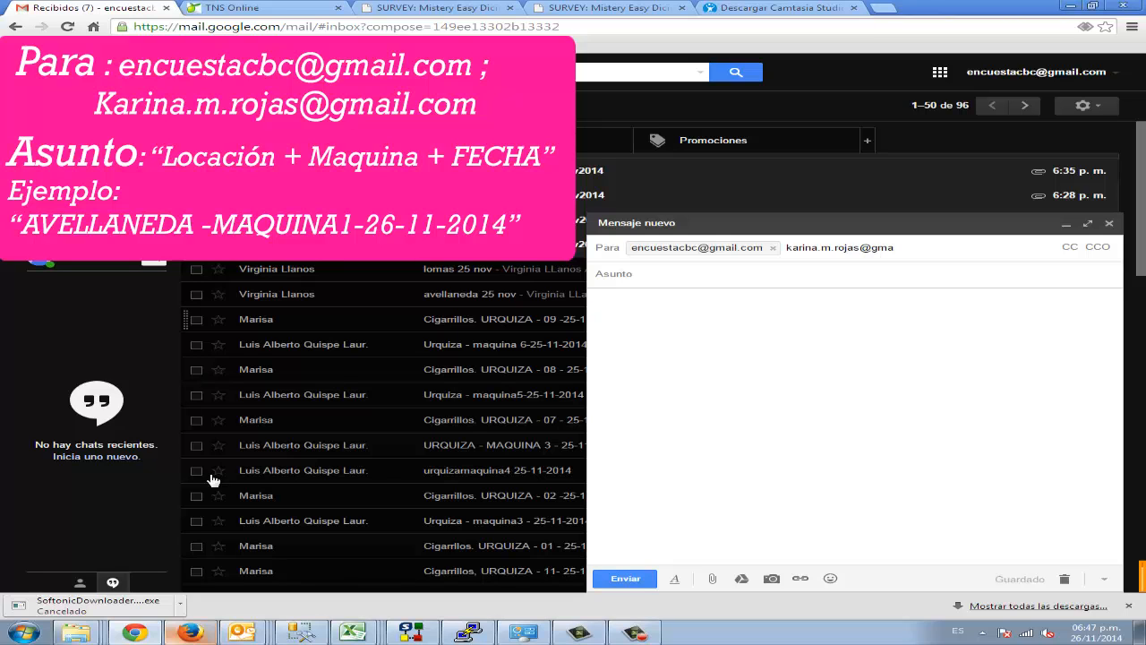
Step: Enter the second recipient's e-mail address in the message
mouse_move(243, 634)
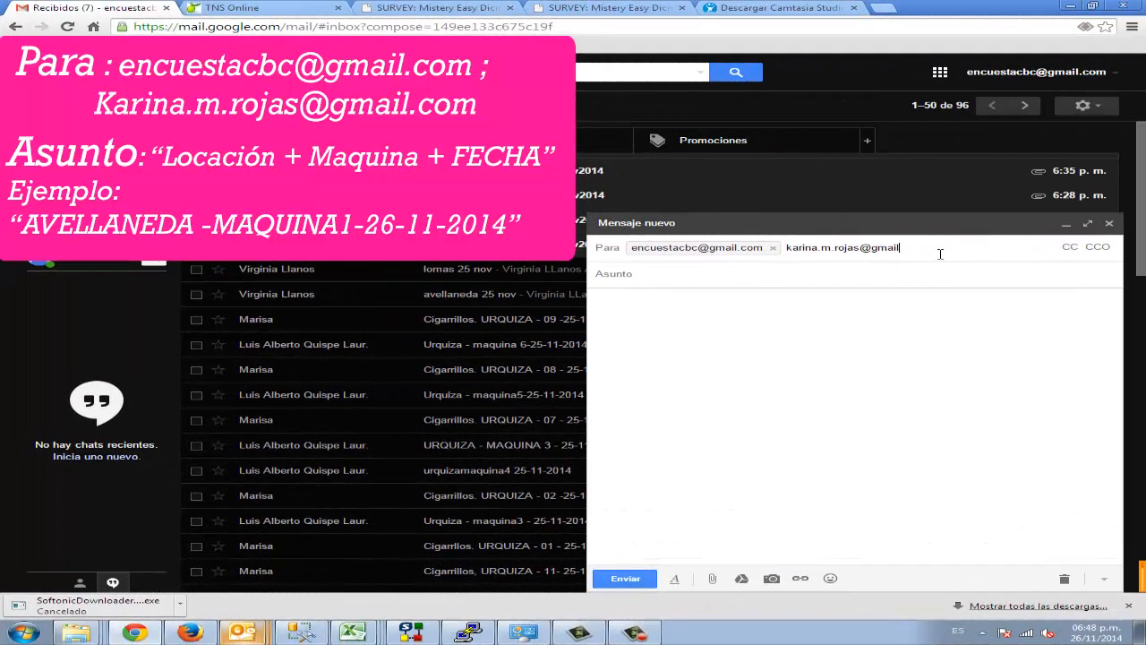
text(.com)
Step: Set the message subject to "AVELLANEDA - MAQUINA 1 - 26-11-2014"
click(906, 269)
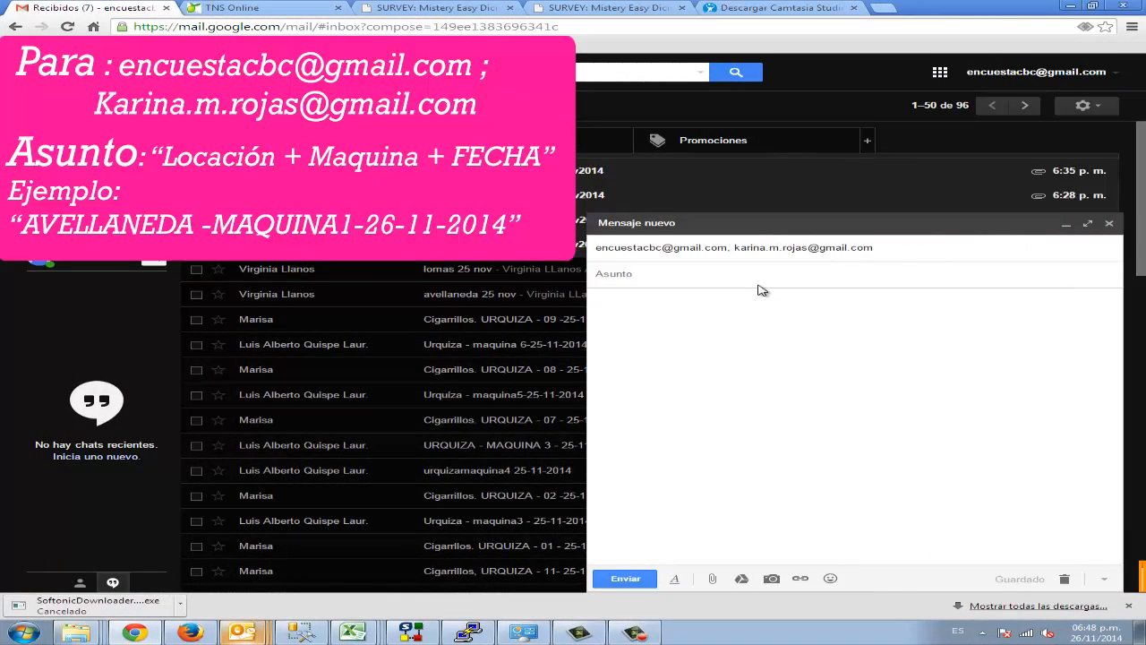
text(AVELLANEDA - MAQUINA 1)
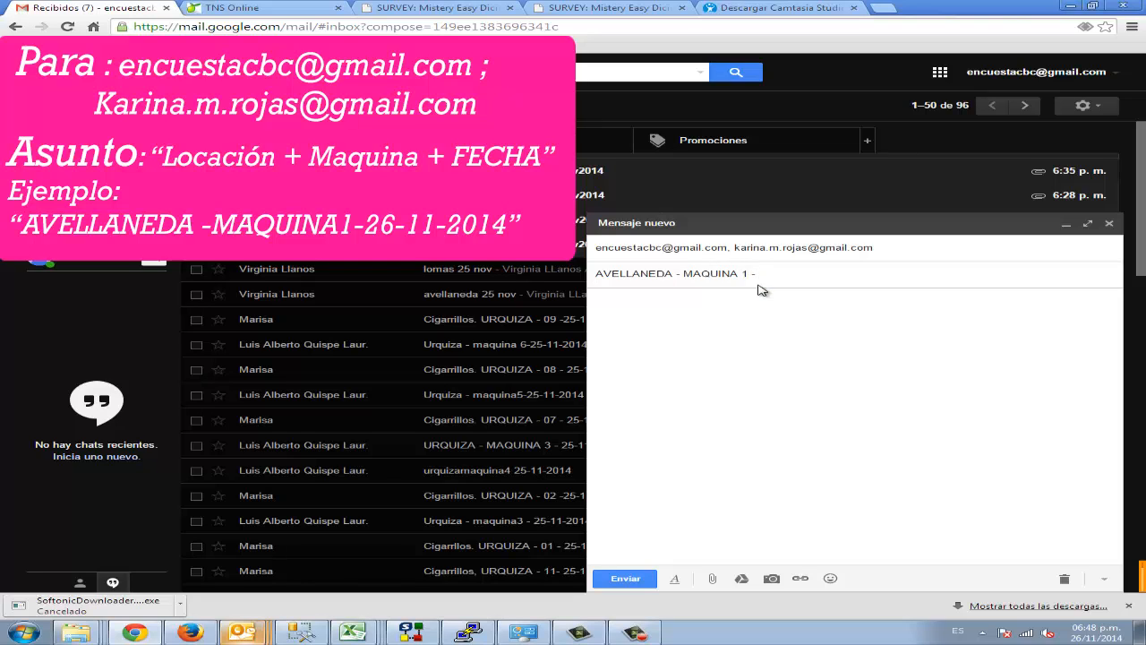
text( - 26-11-2014)
Step: Enter "NADA..." as the message body
click(749, 415)
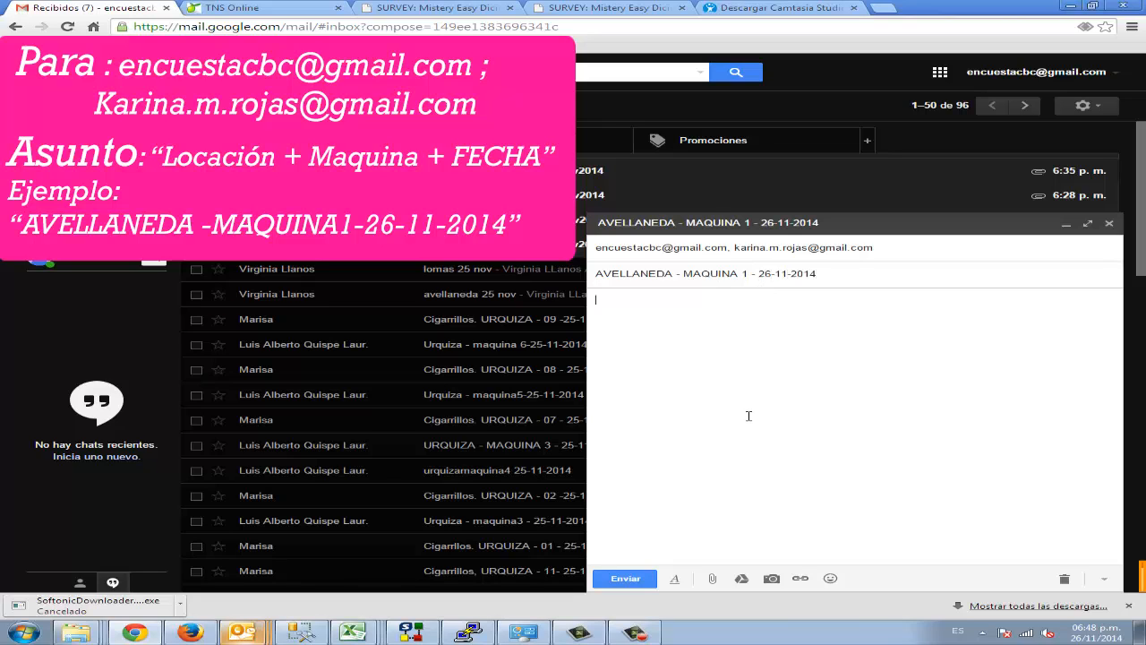
text(ADJ)
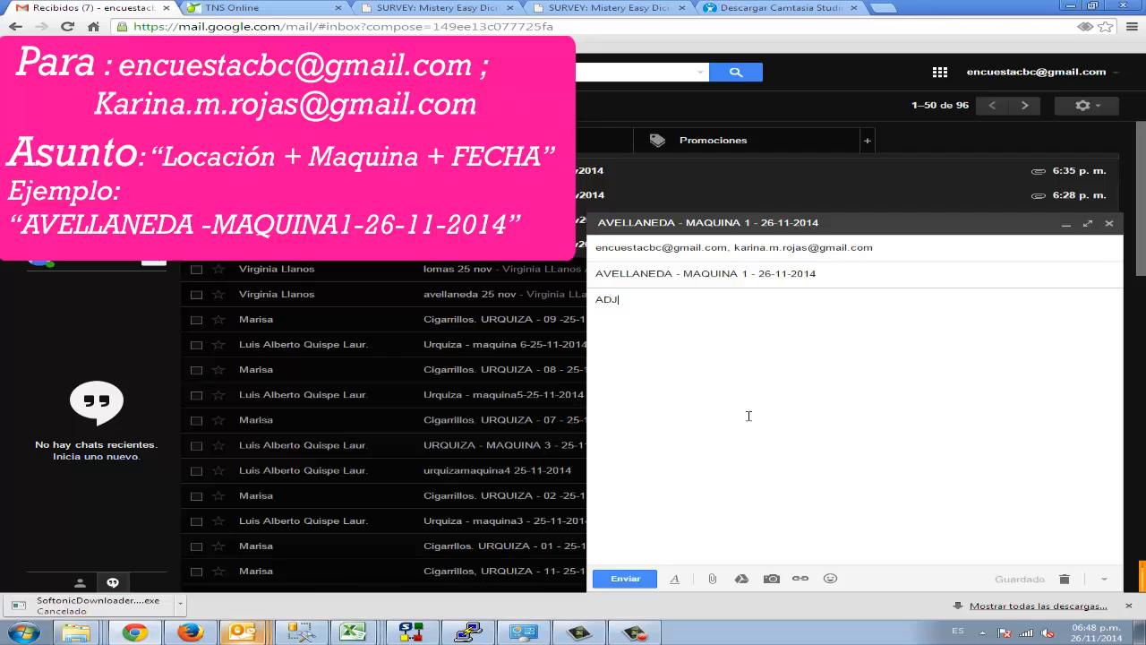
key(BackSpace)
key(BackSpace)
key(BackSpace)
text(NADA...)
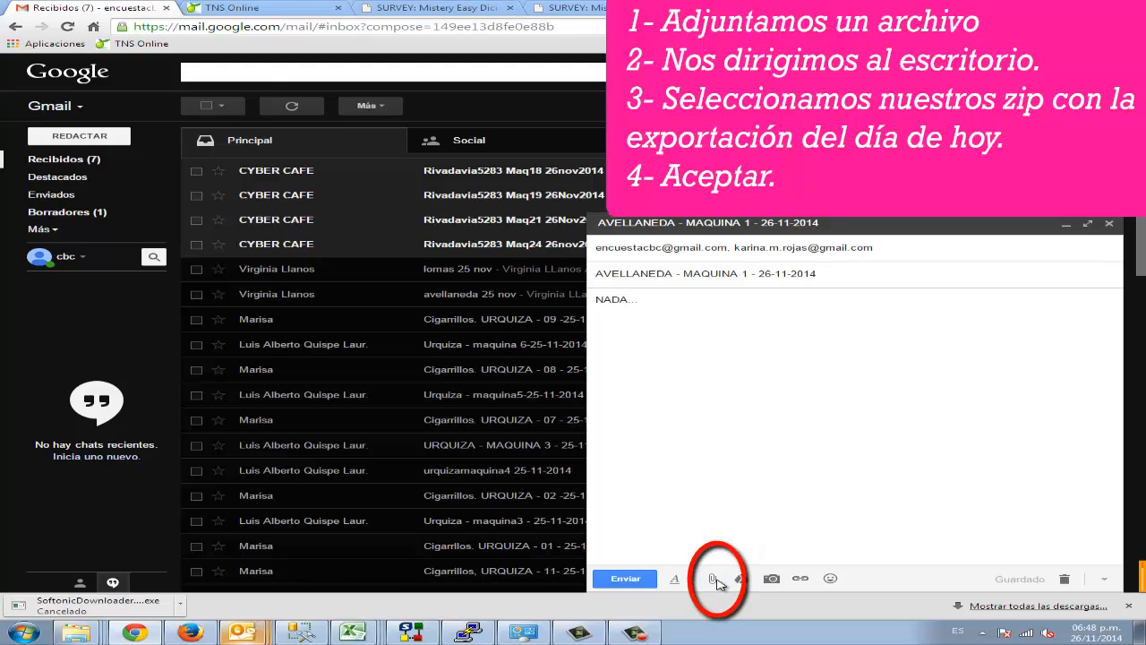
Step: Attach the AVELLANEDA - MAQUINA 1 - 26-11-2014 RAR archive from the desktop to the message
click(715, 580)
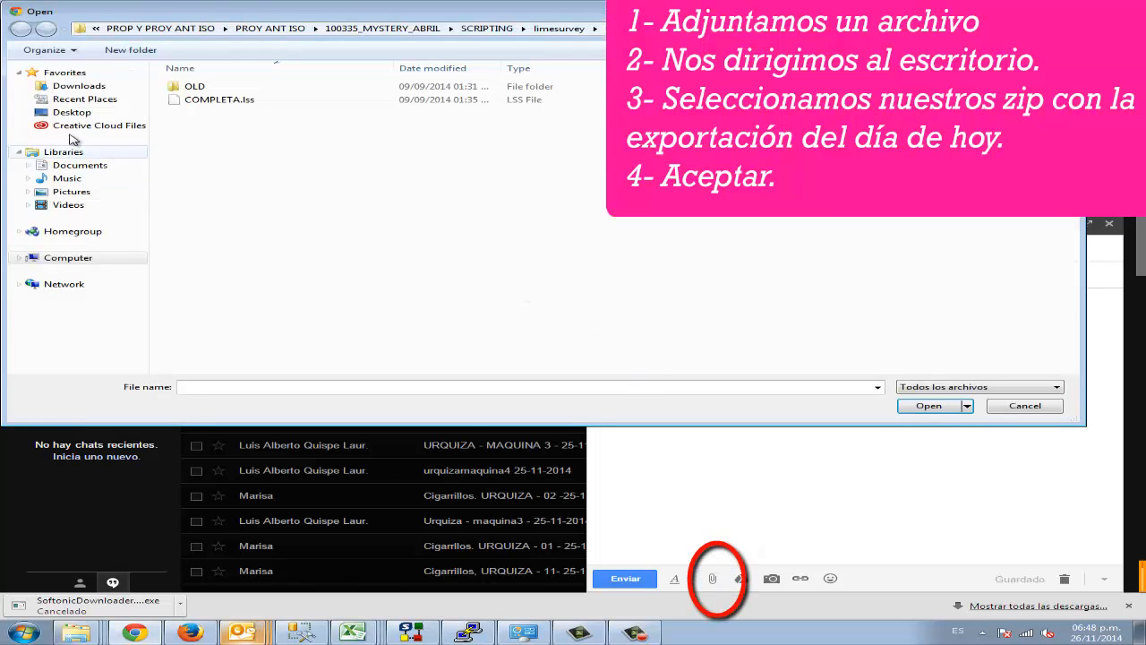
click(72, 113)
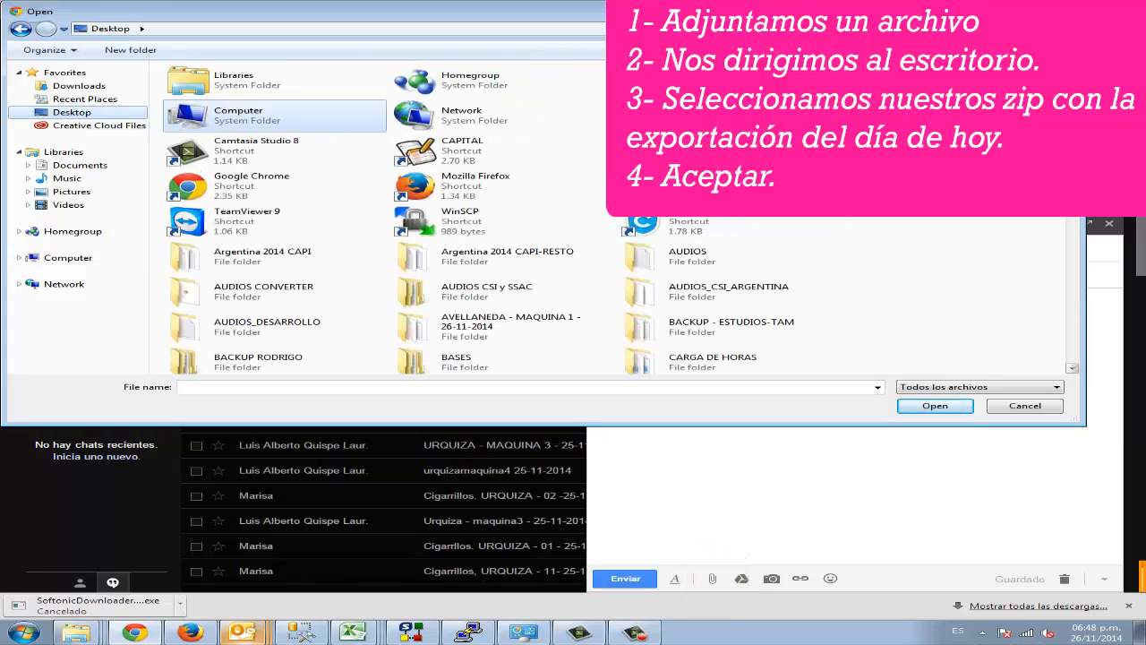
scroll(1041, 283, down, 5)
scroll(1041, 283, down, 4)
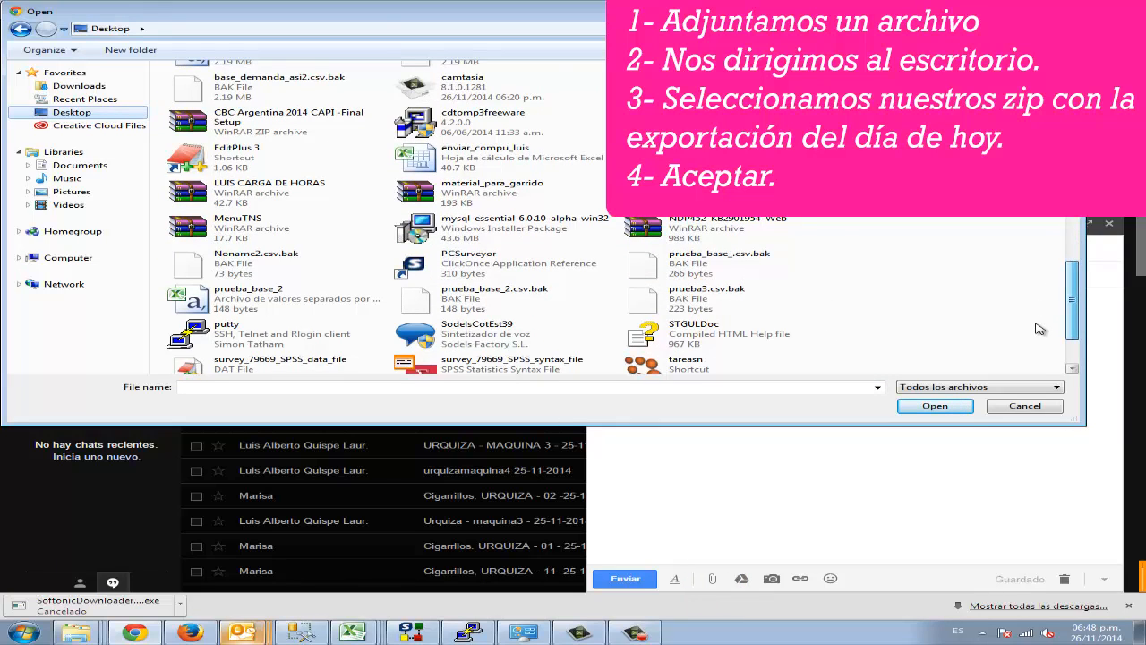
scroll(1037, 313, up, 4)
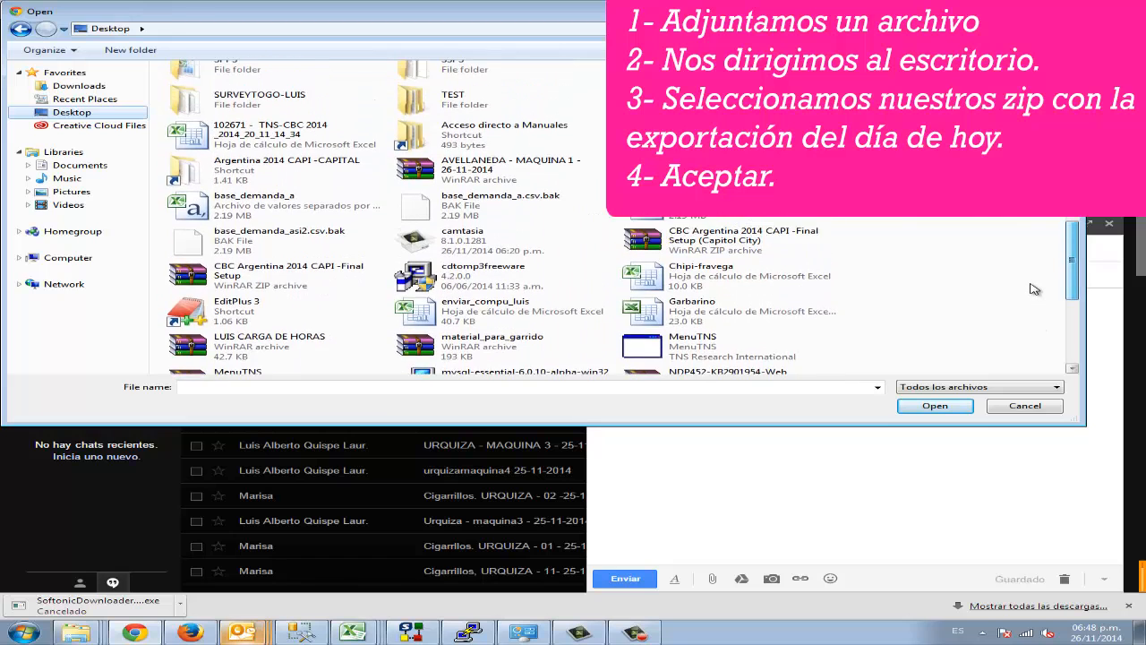
scroll(1034, 288, up, 1)
click(498, 190)
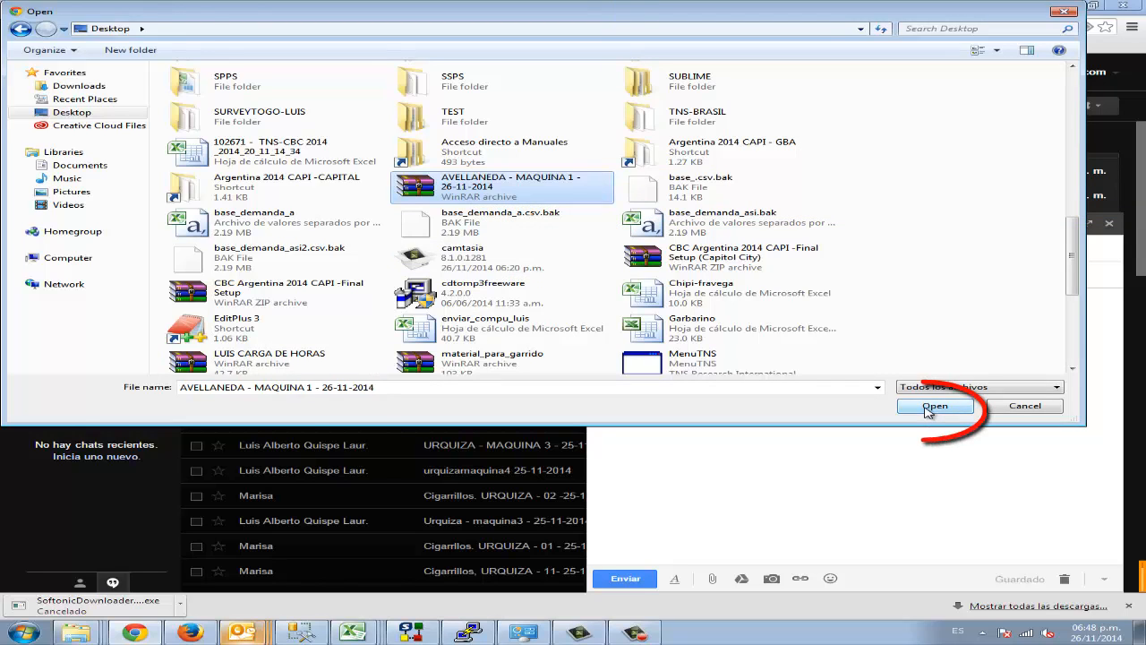
click(932, 406)
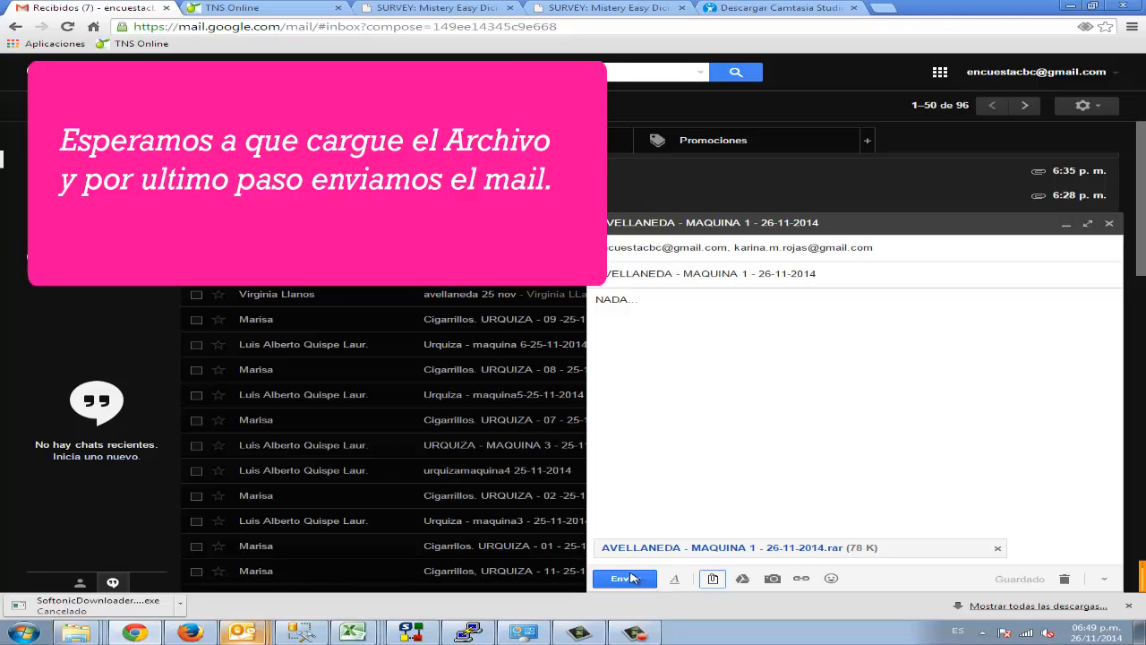
Step: Replace the message body with "CASO DE PRUEBA" and send the e-mail
drag(688, 306, 490, 295)
text(C)
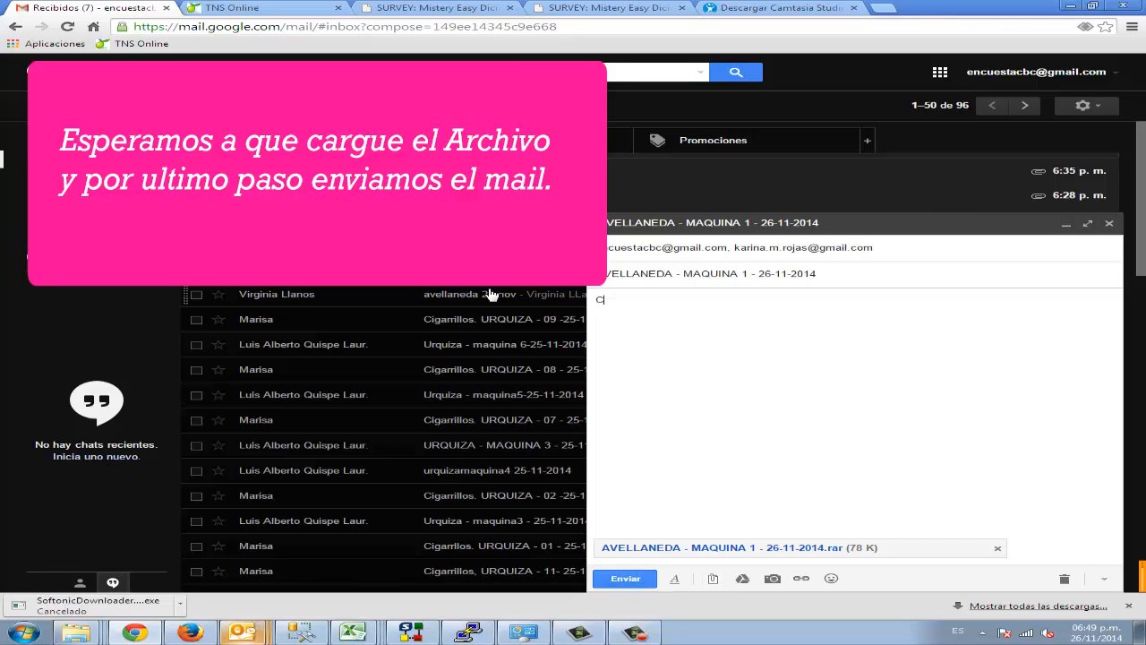
text(ASO DE PRUEBA)
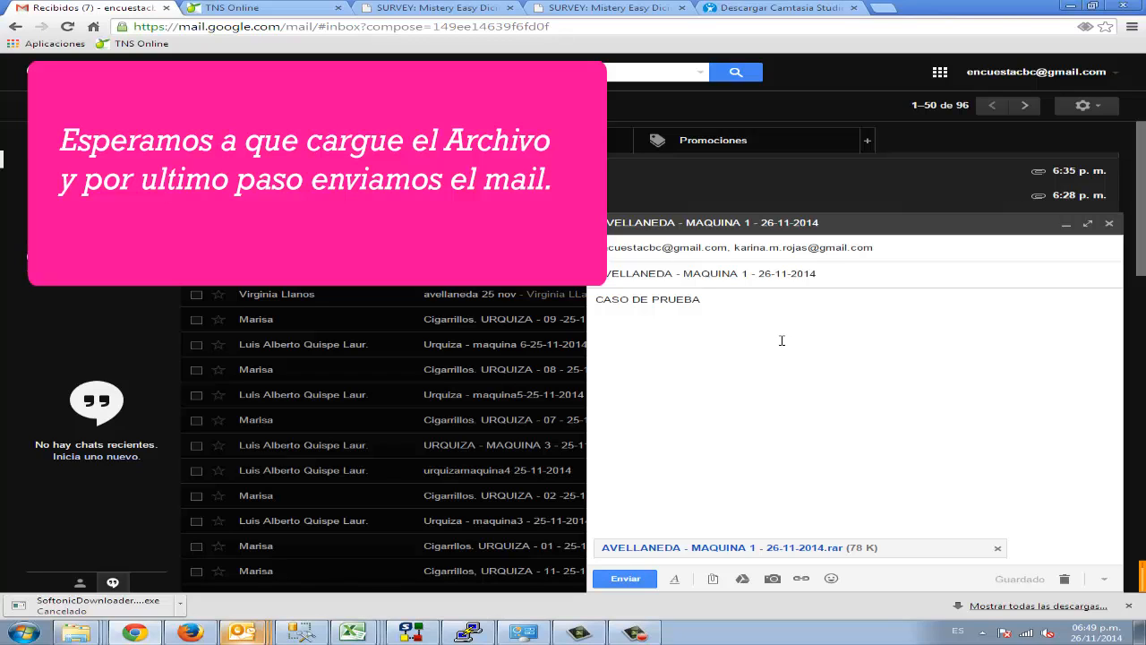
click(624, 578)
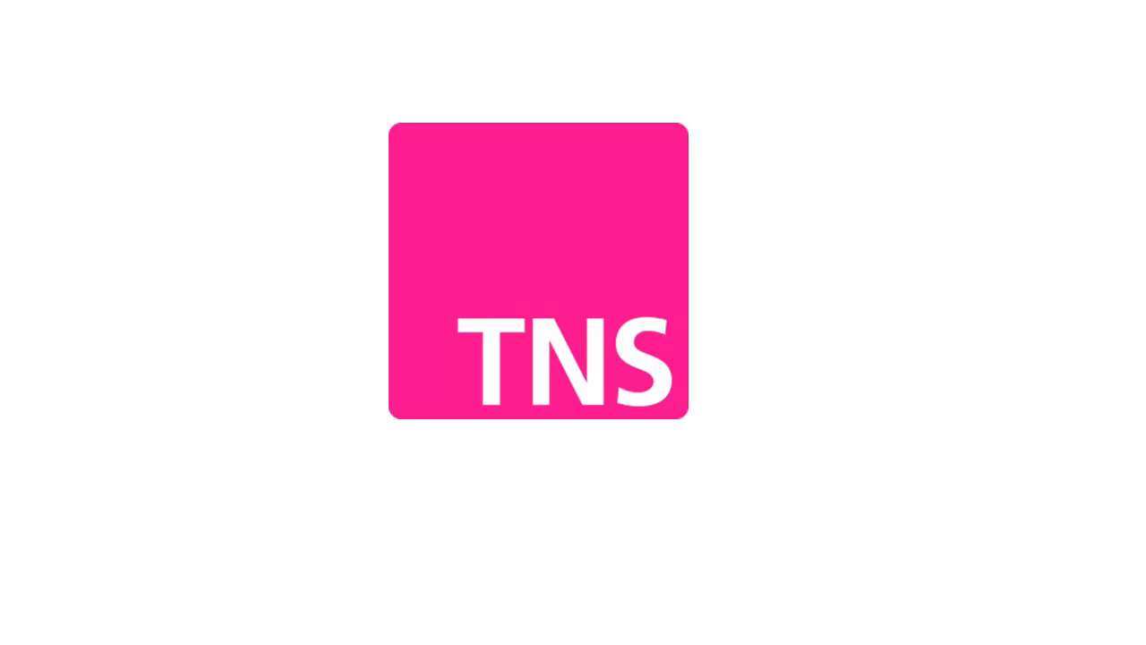